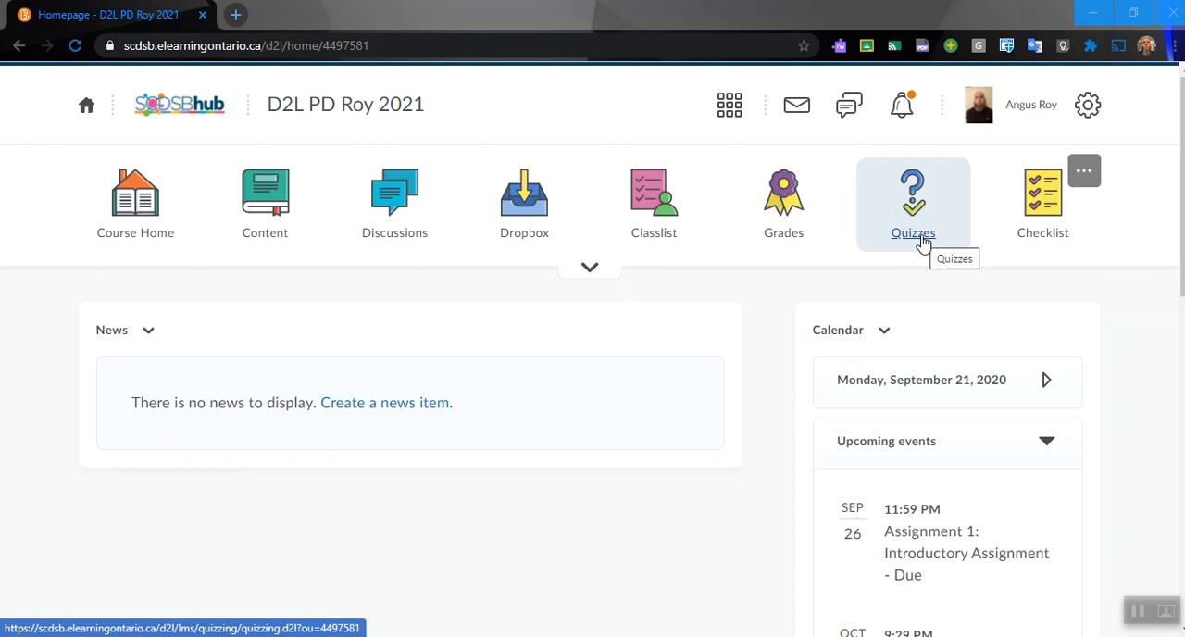
Step: Open the course's quizzes and start creating a new quiz
click(922, 242)
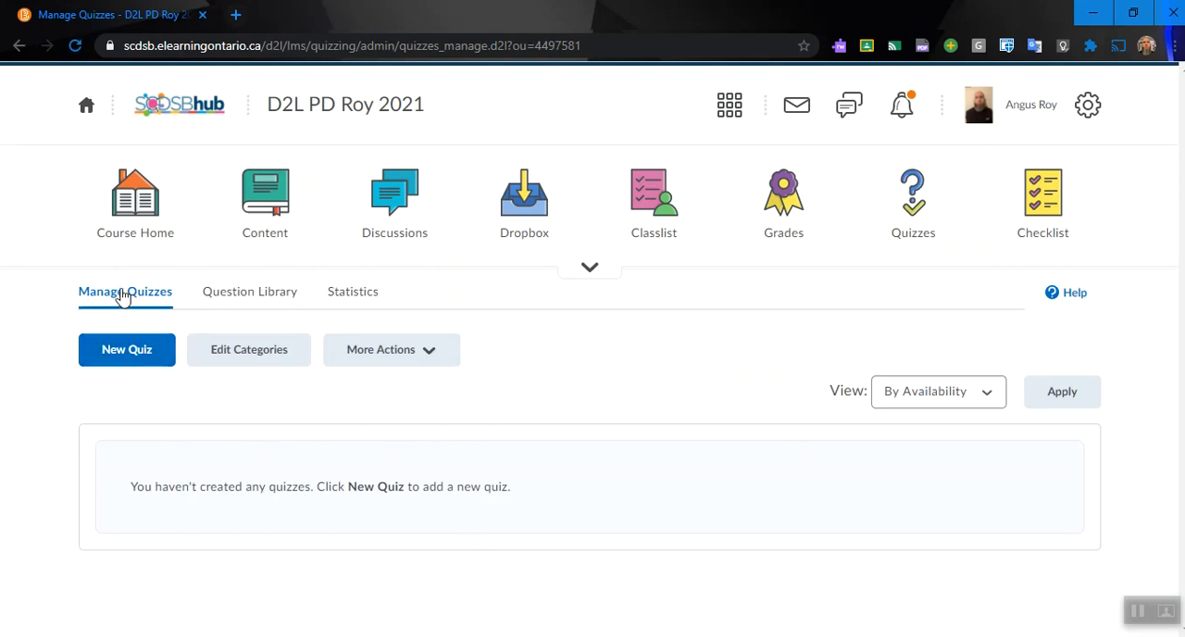
click(139, 361)
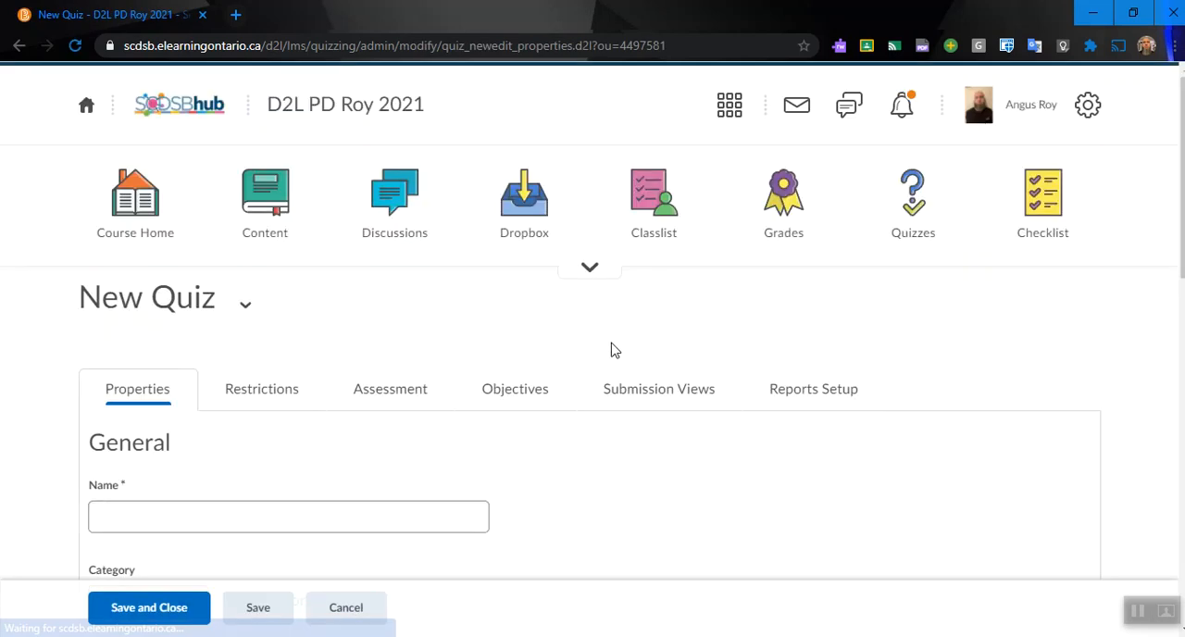
scroll(610, 350, down, 2)
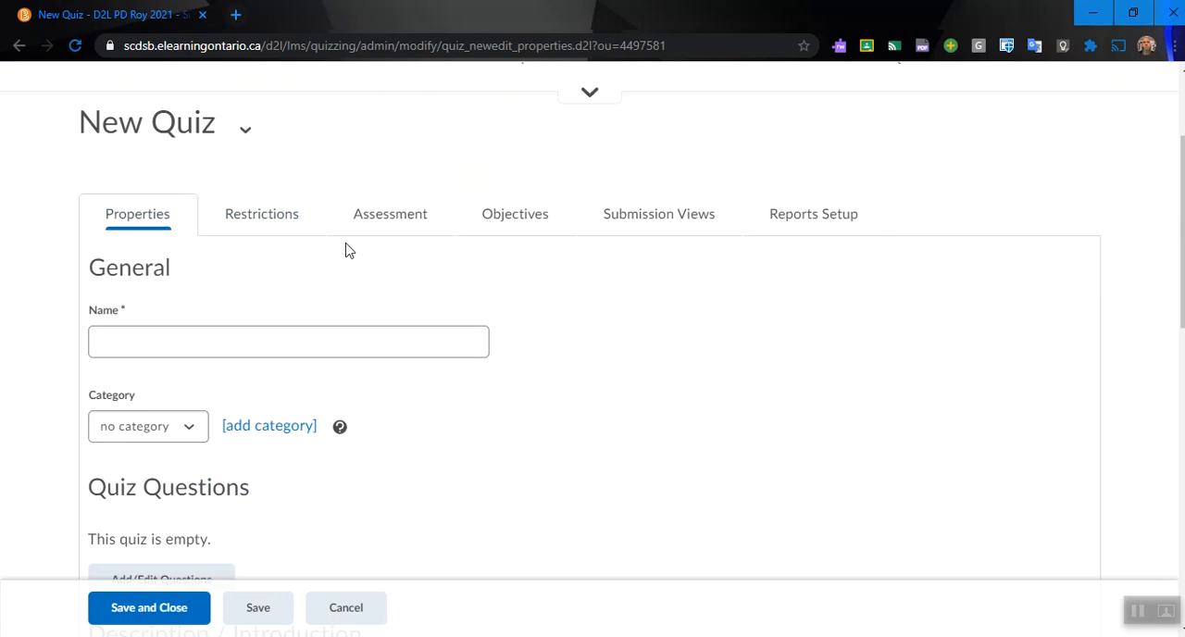
Step: Name the new quiz "Sample Quiz"
click(308, 347)
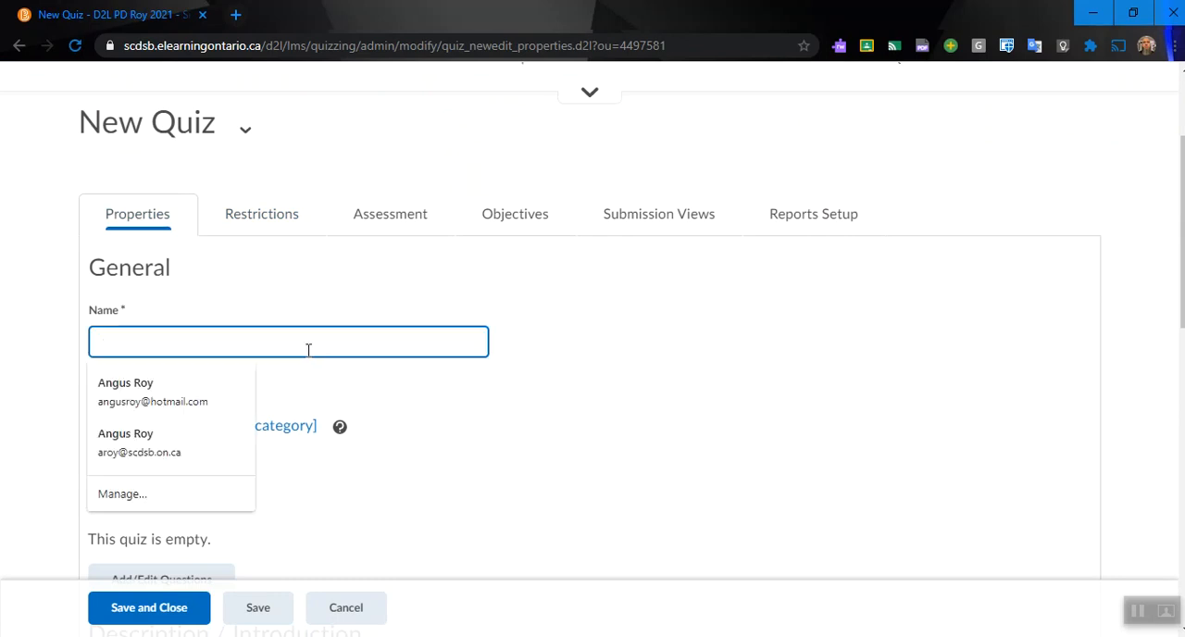
text(Sample qUiz)
key(BackSpace)
key(BackSpace)
key(BackSpace)
key(BackSpace)
text(qUI)
key(BackSpace)
key(BackSpace)
key(BackSpace)
text(Quiz)
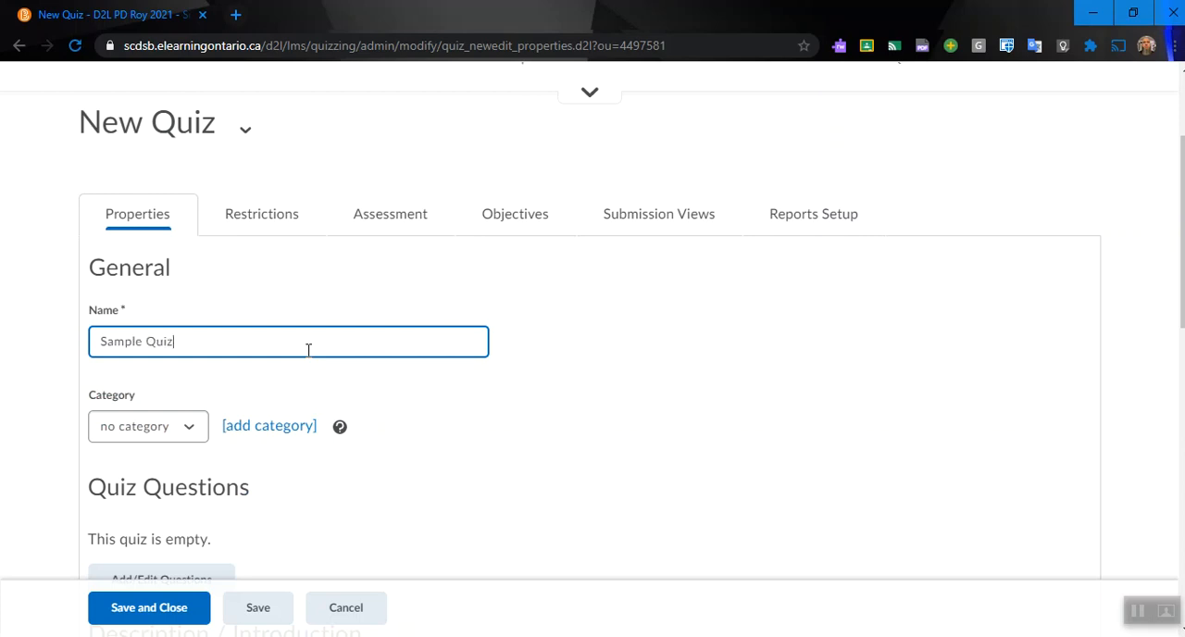
Step: Add a new category named "Unit One" for the quiz and save it
scroll(308, 350, down, 1)
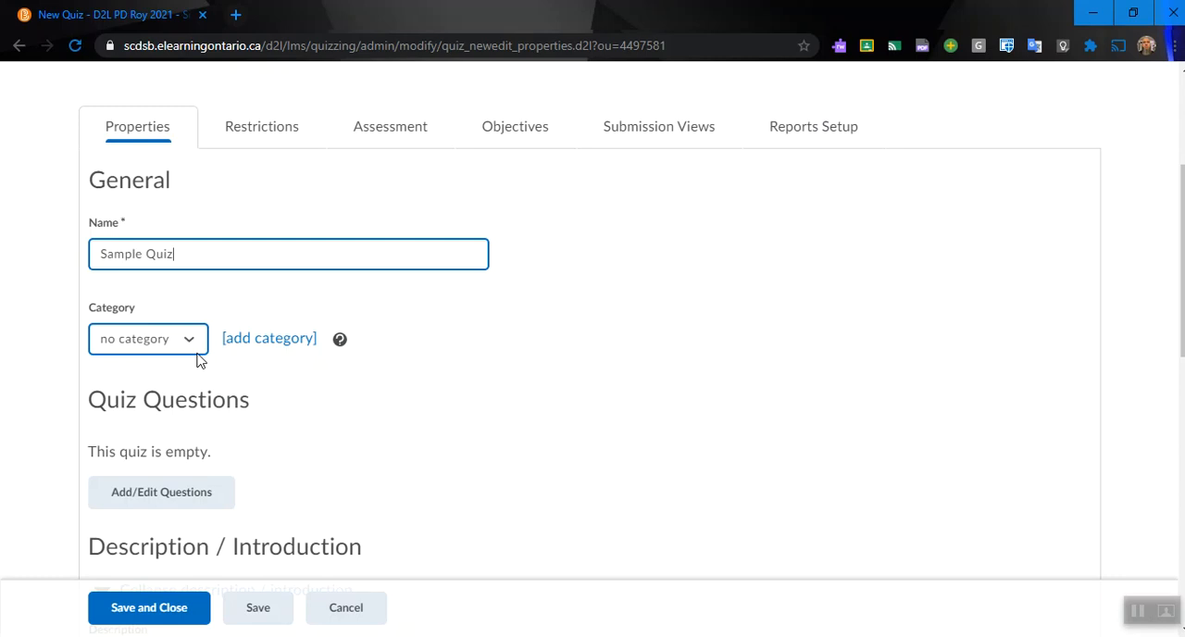
click(243, 341)
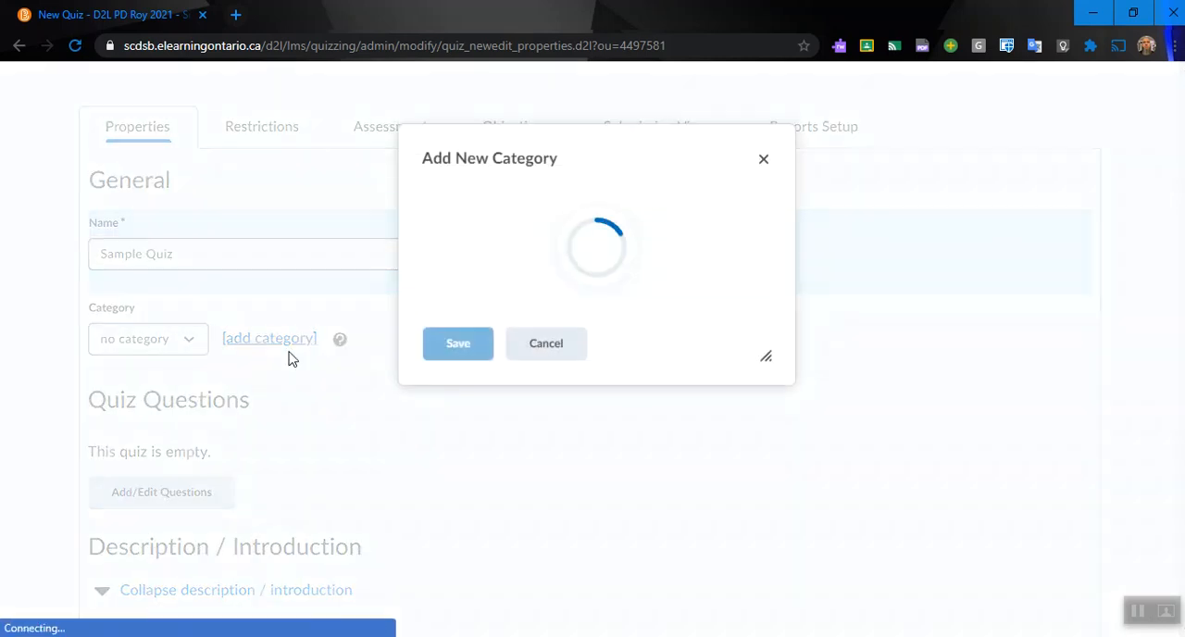
text(Unit One)
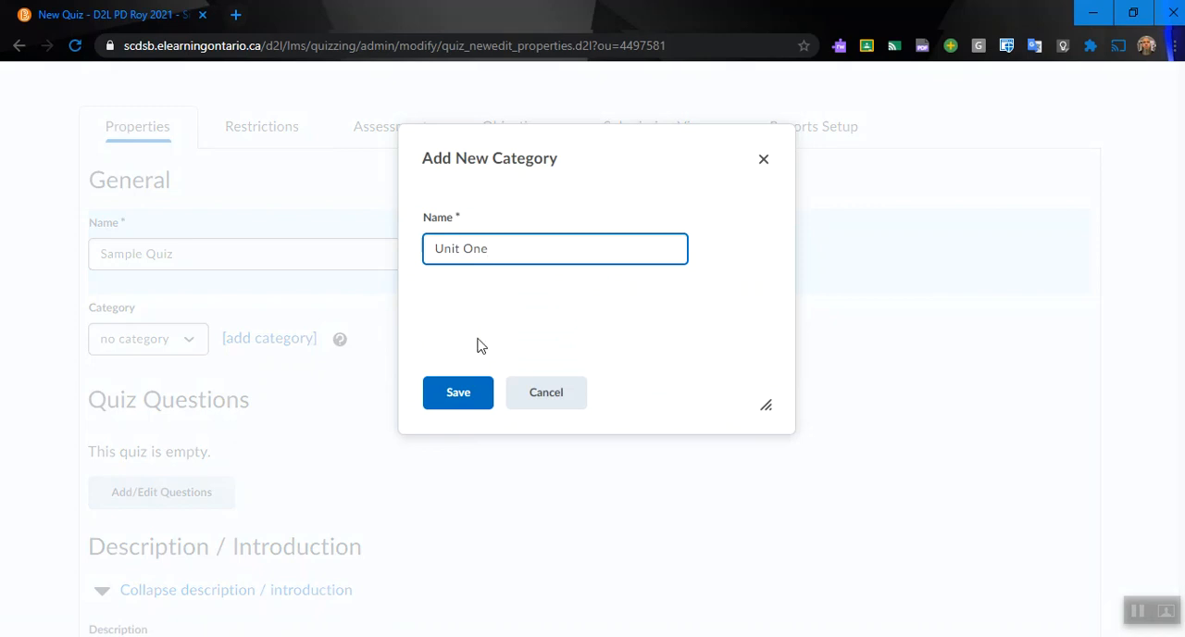
click(460, 393)
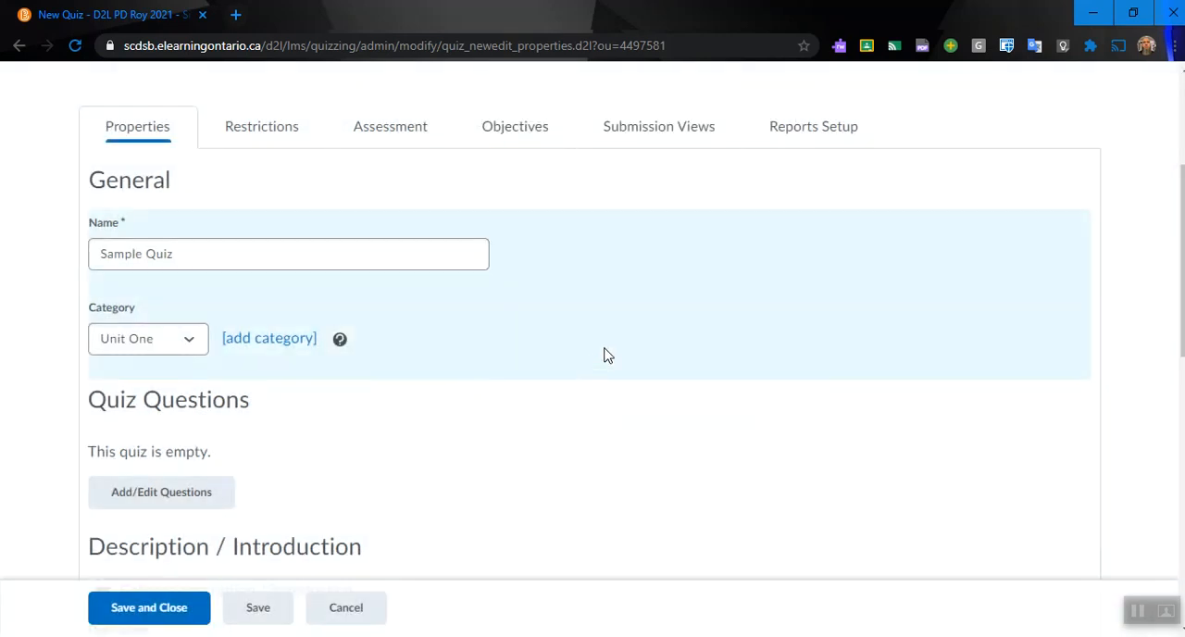
Step: Examine the quiz's remaining properties: questions, description, introduction, page header and footer, and optional advanced properties
scroll(603, 355, down, 2)
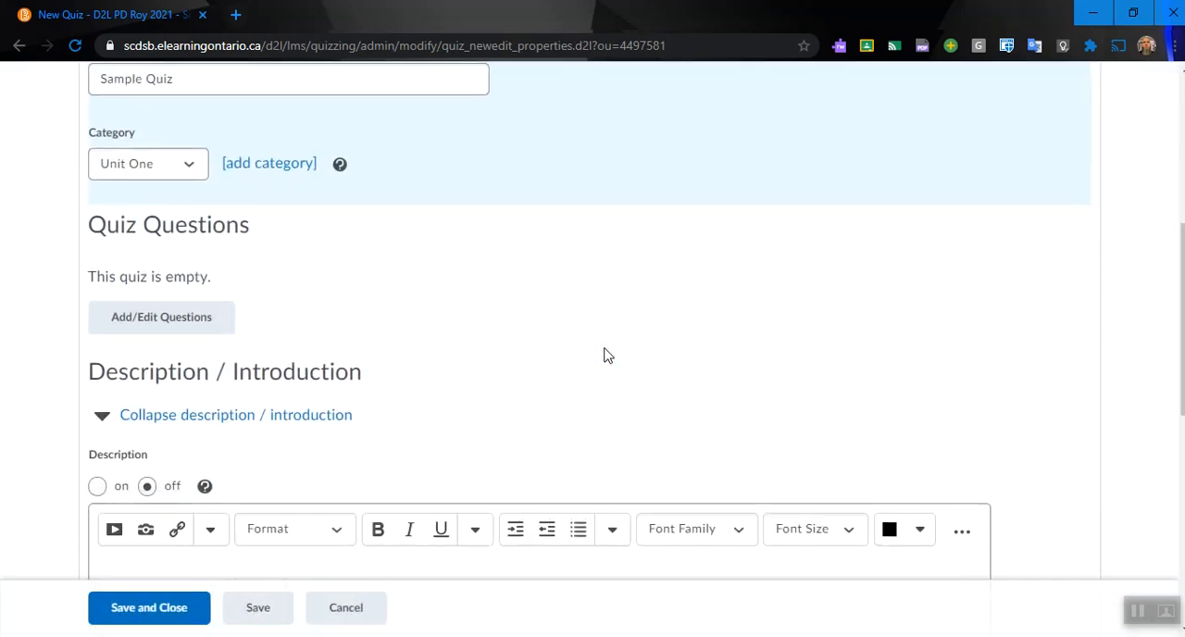
scroll(549, 381, down, 1)
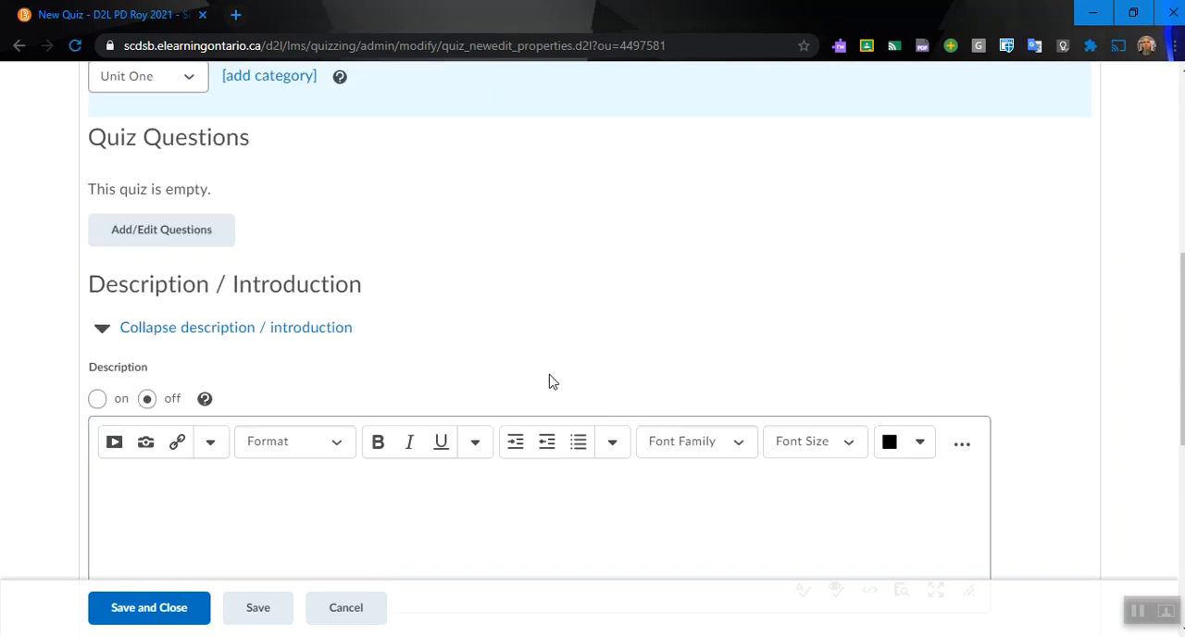
scroll(548, 381, down, 1)
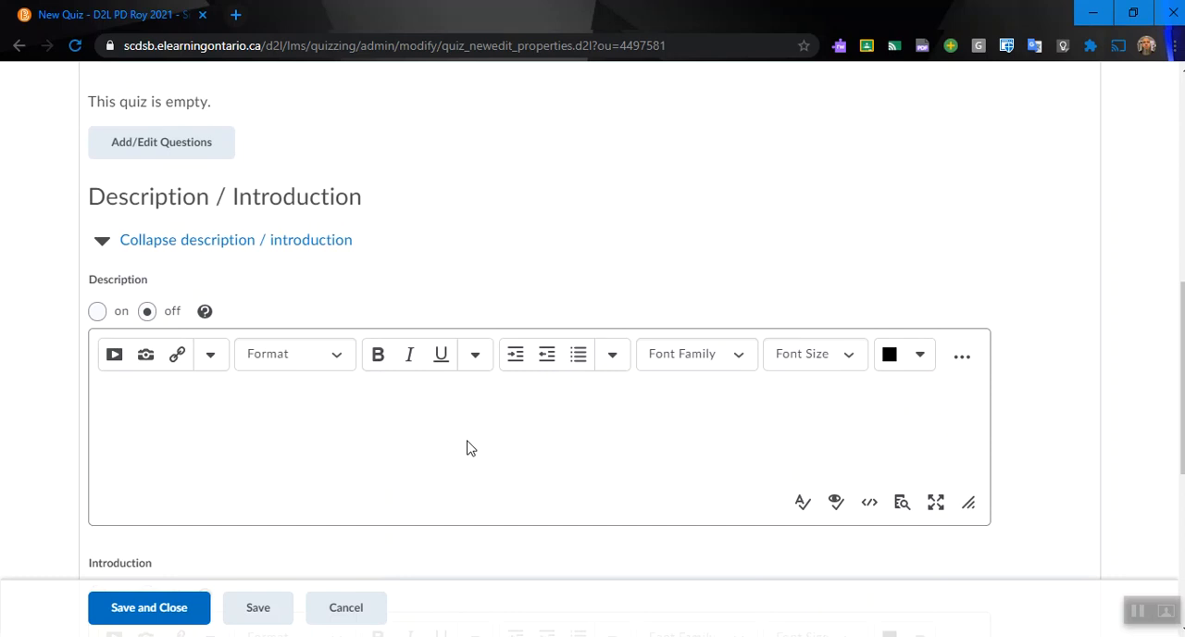
scroll(466, 448, down, 2)
scroll(467, 448, down, 3)
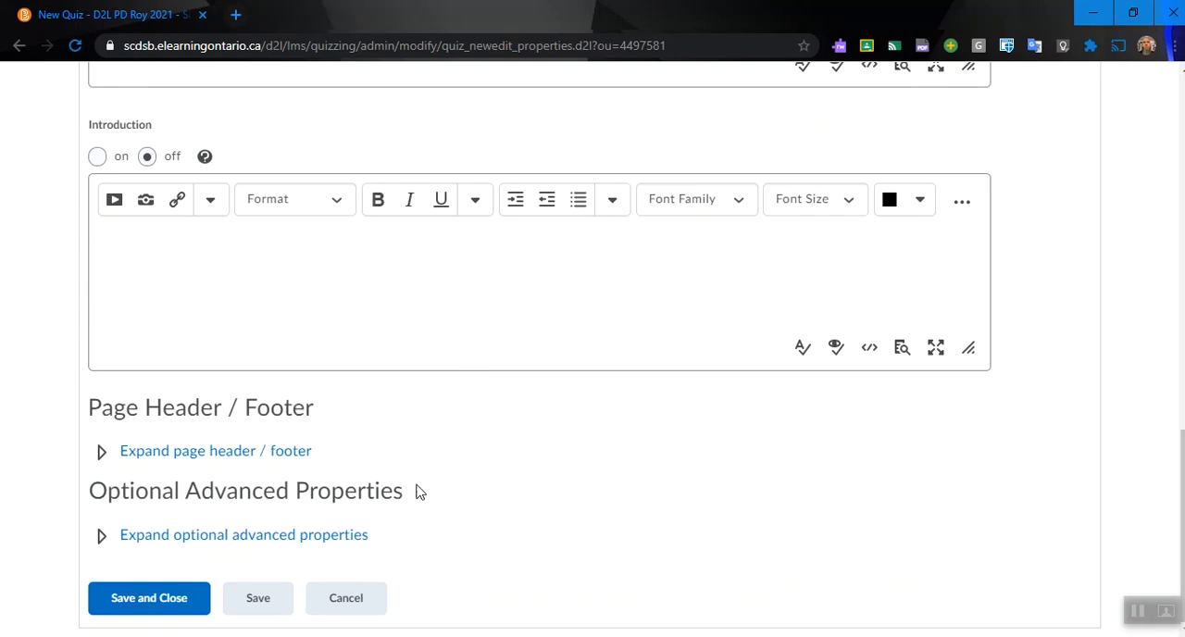
scroll(705, 430, up, 5)
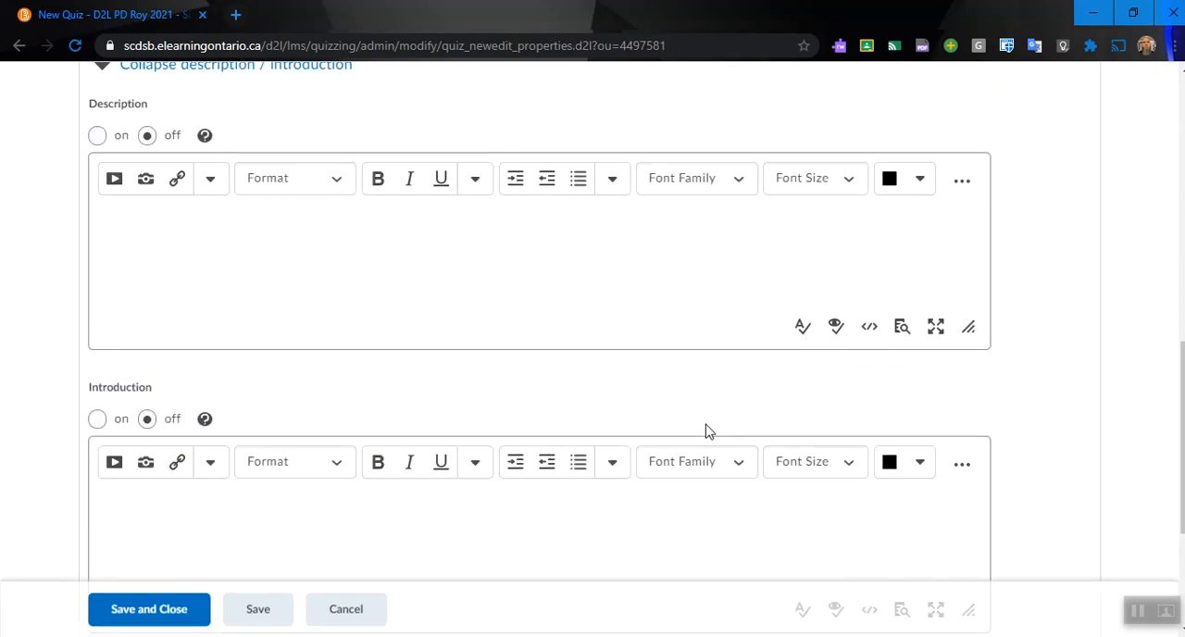
scroll(705, 430, up, 1)
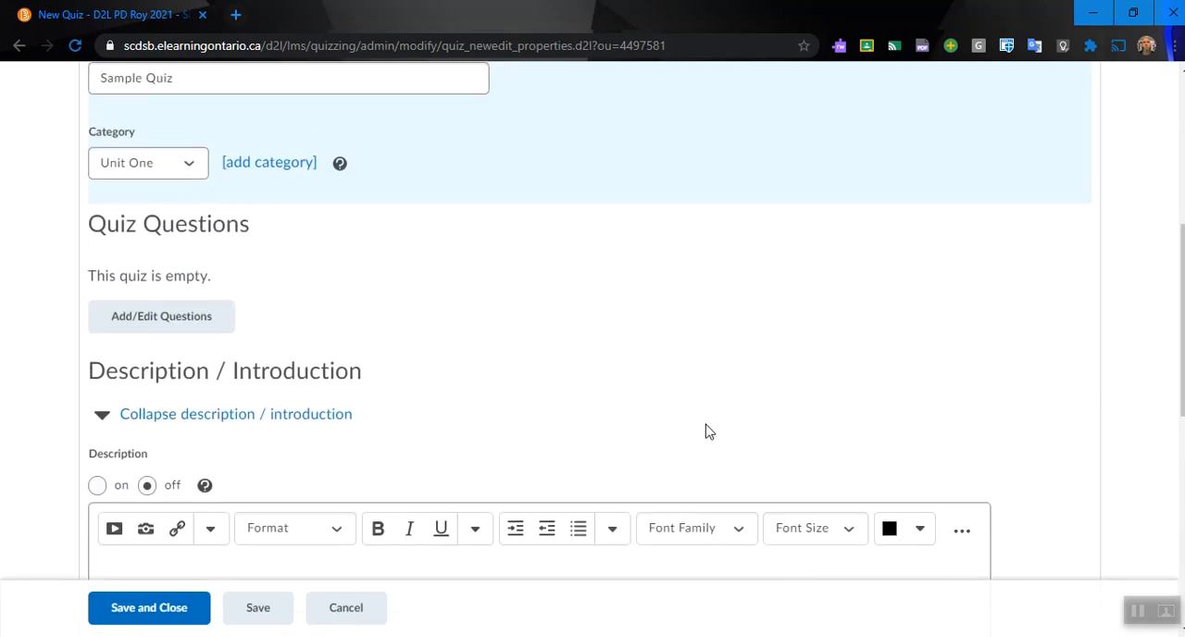
Step: Open the question editor for the quiz and look at the available ways to import questions
click(174, 323)
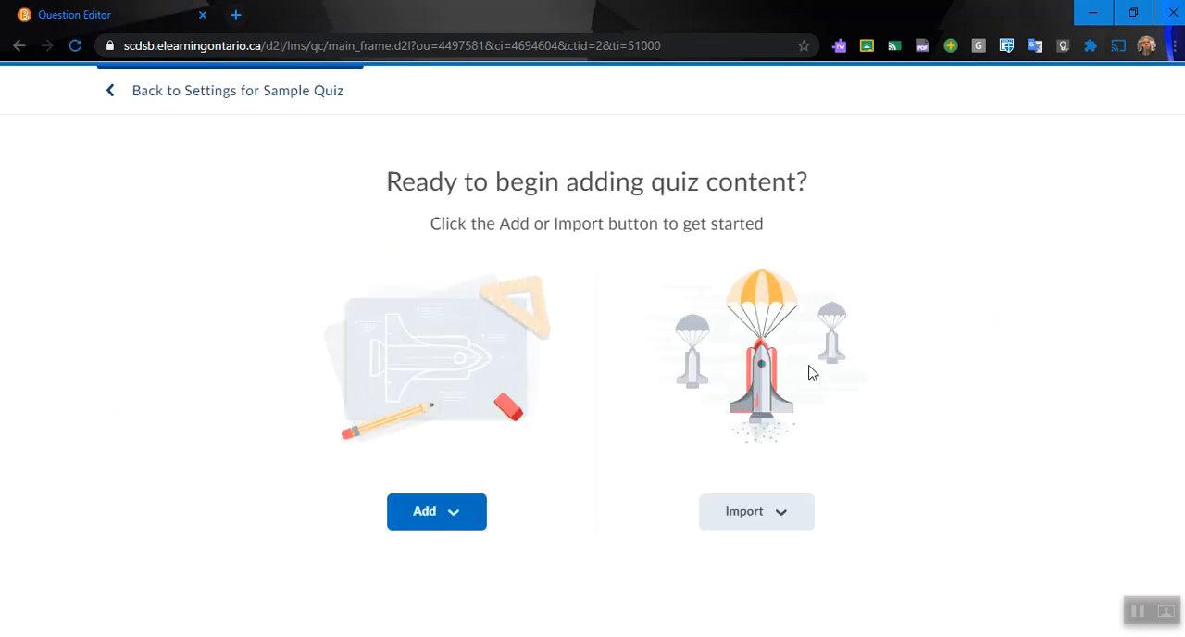
click(787, 521)
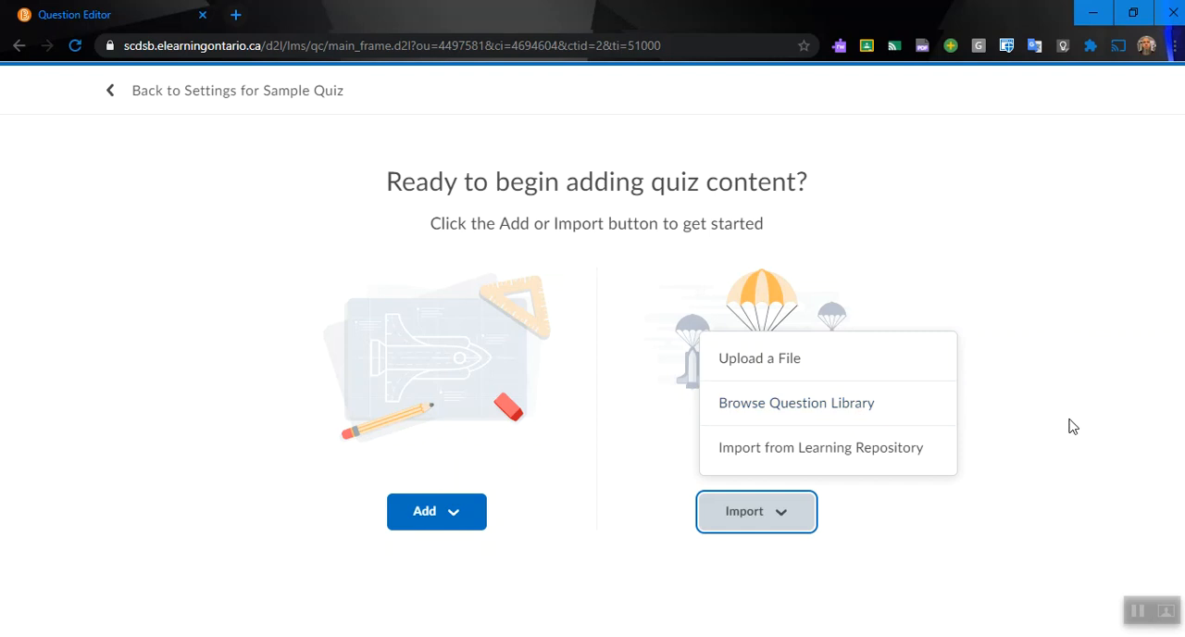
click(554, 537)
Step: Review the available question types and add a new Multiple Choice question to the quiz
click(456, 519)
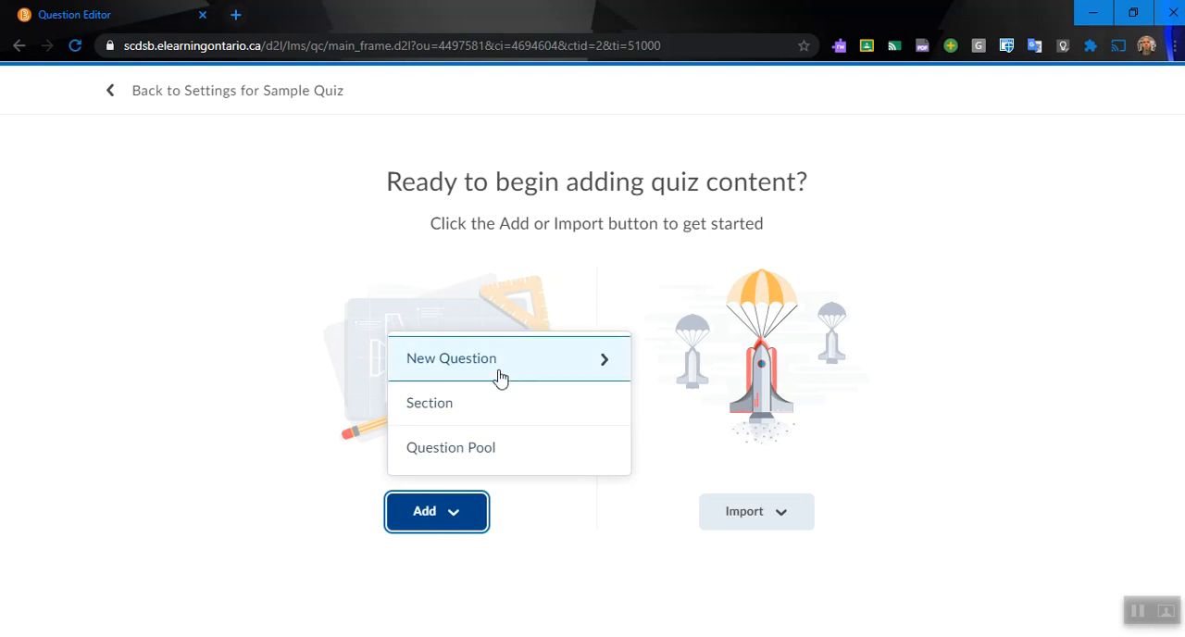
click(598, 377)
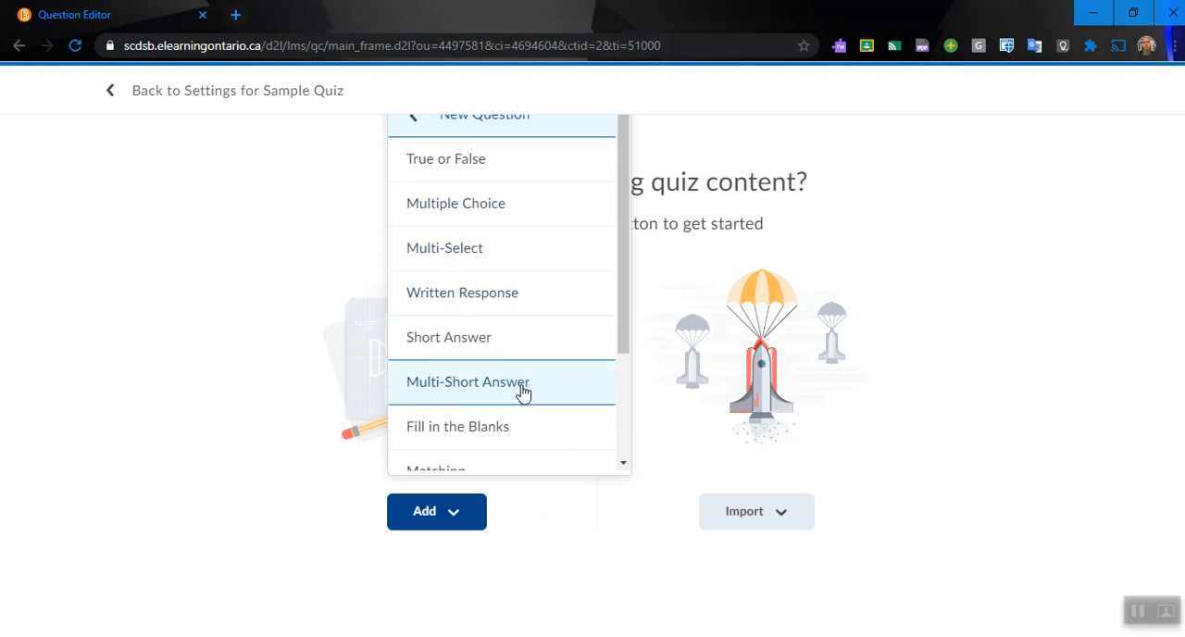
scroll(523, 393, down, 1)
scroll(528, 400, down, 1)
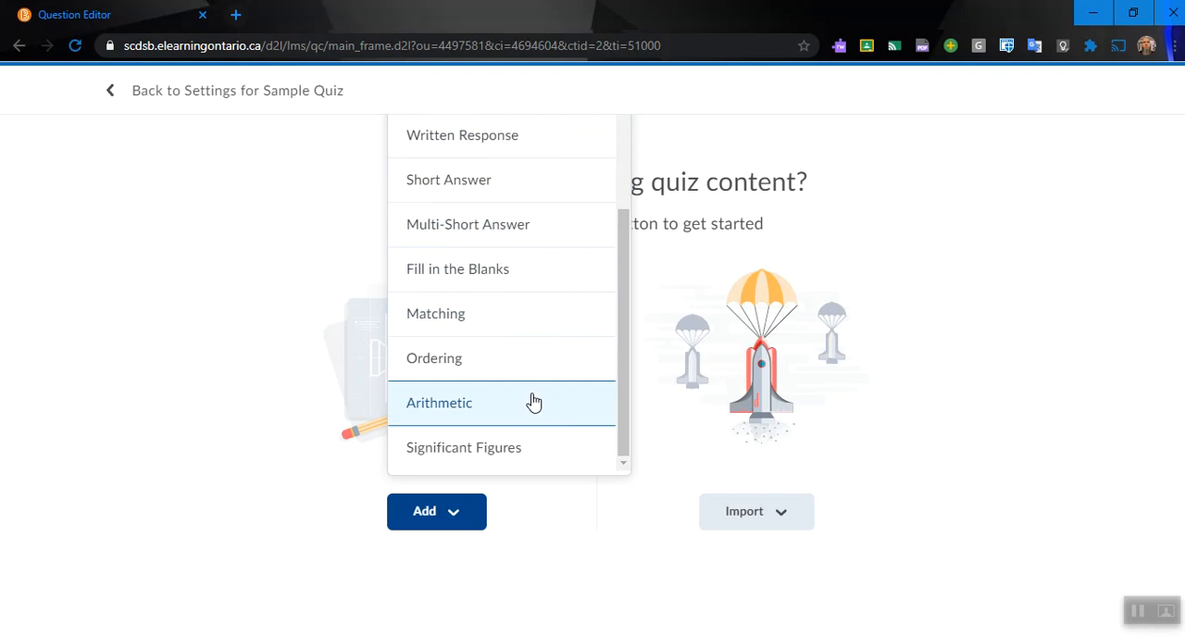
scroll(525, 356, up, 2)
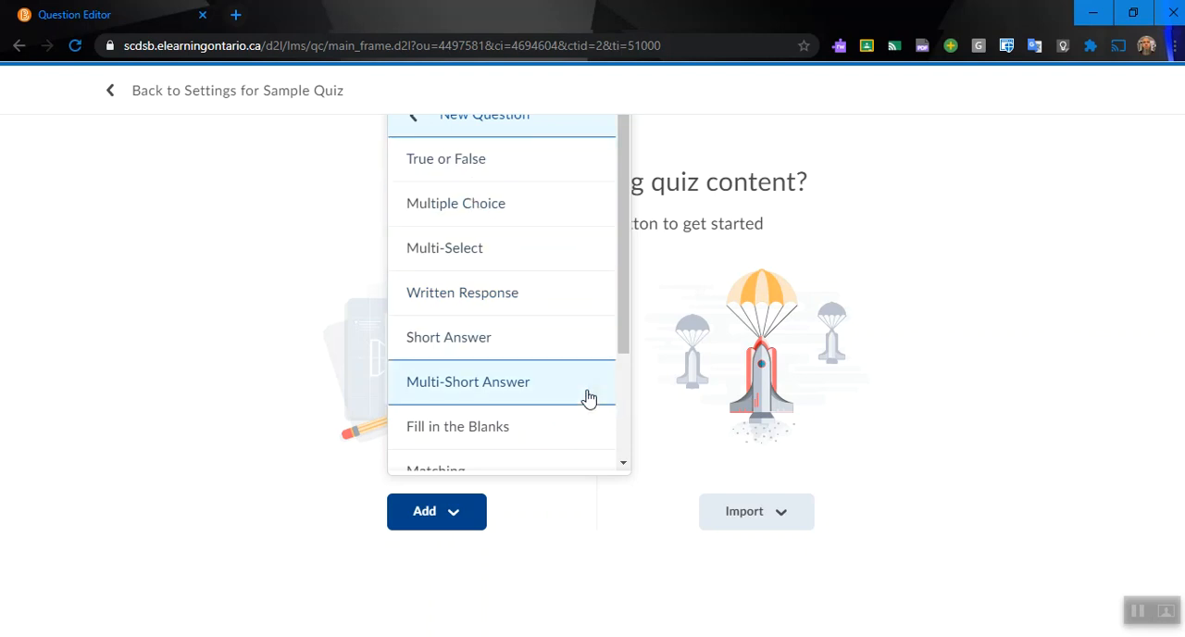
scroll(611, 404, down, 3)
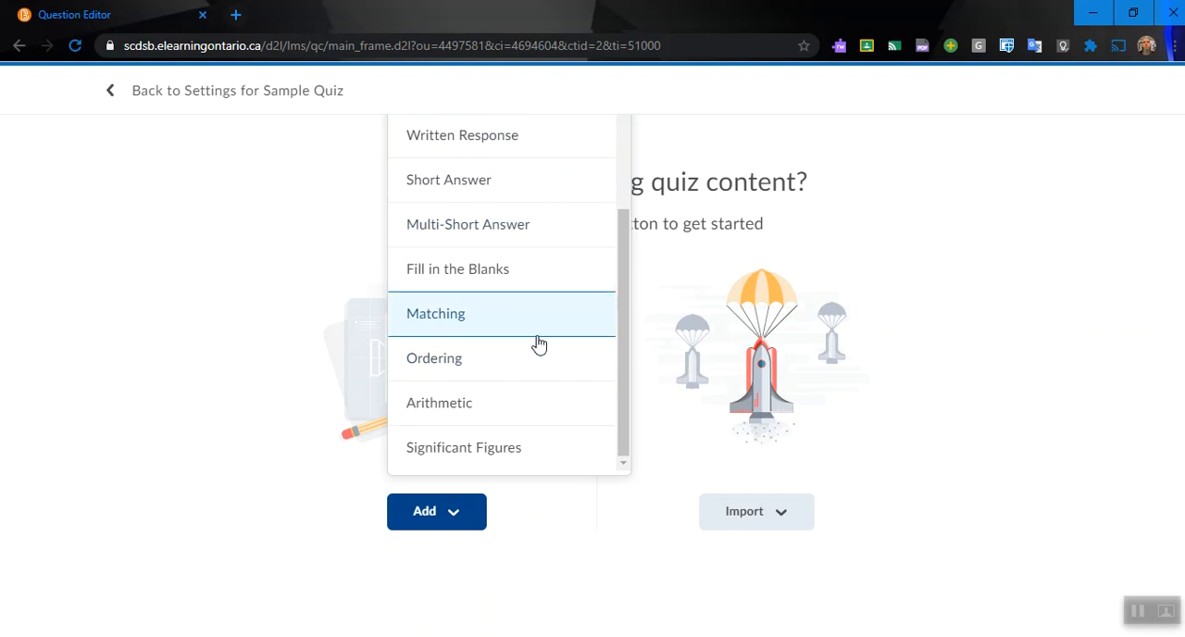
scroll(538, 344, up, 2)
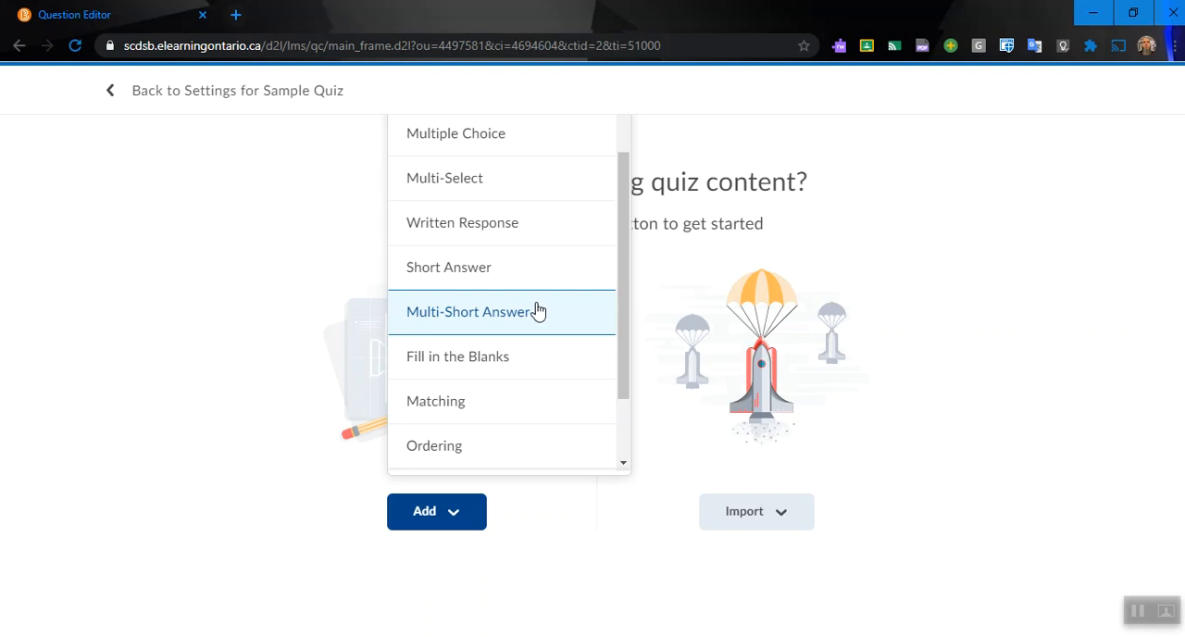
scroll(538, 311, up, 1)
scroll(538, 311, down, 2)
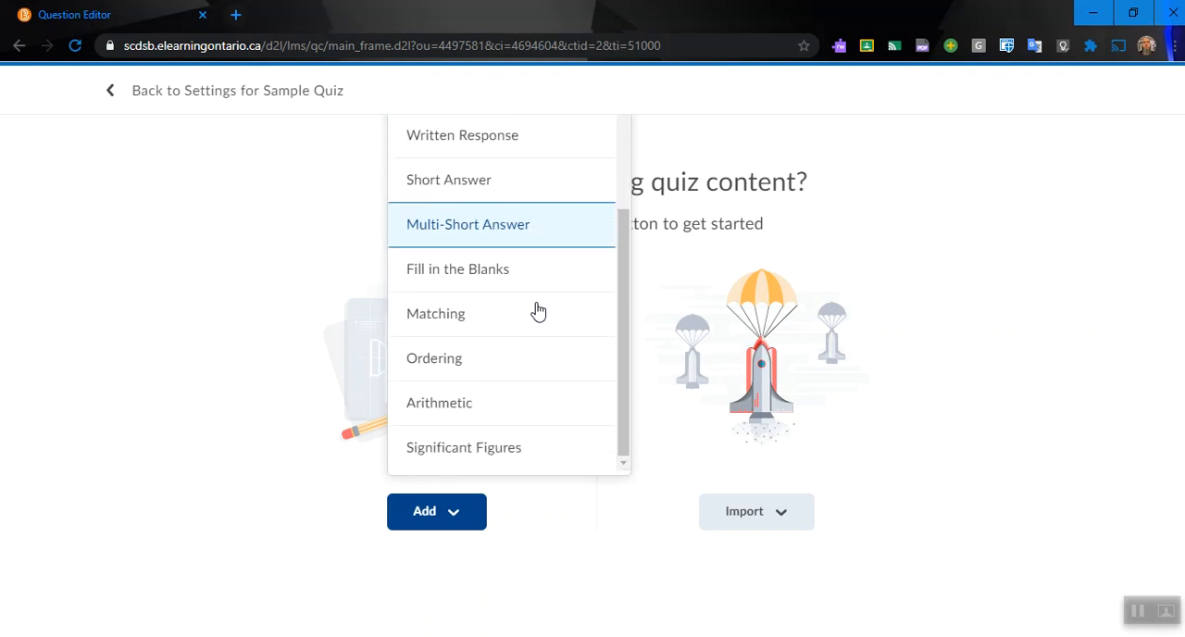
scroll(538, 311, up, 2)
click(467, 211)
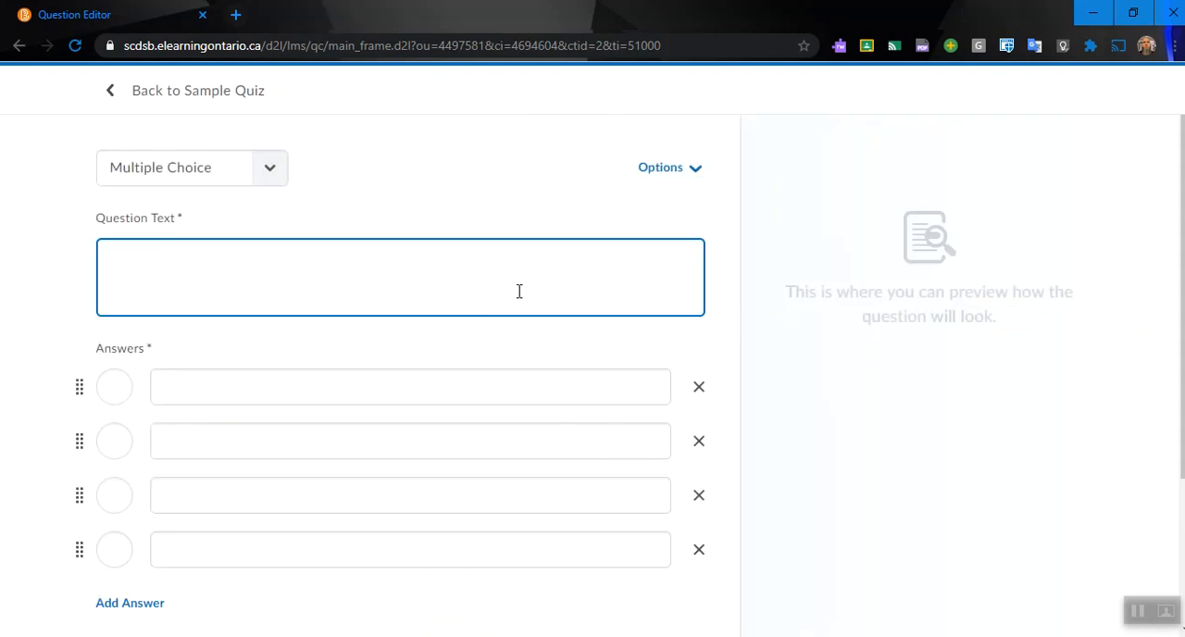
Step: Enter the question text as the teacher's title and surname followed by "is which of the following:"
click(455, 270)
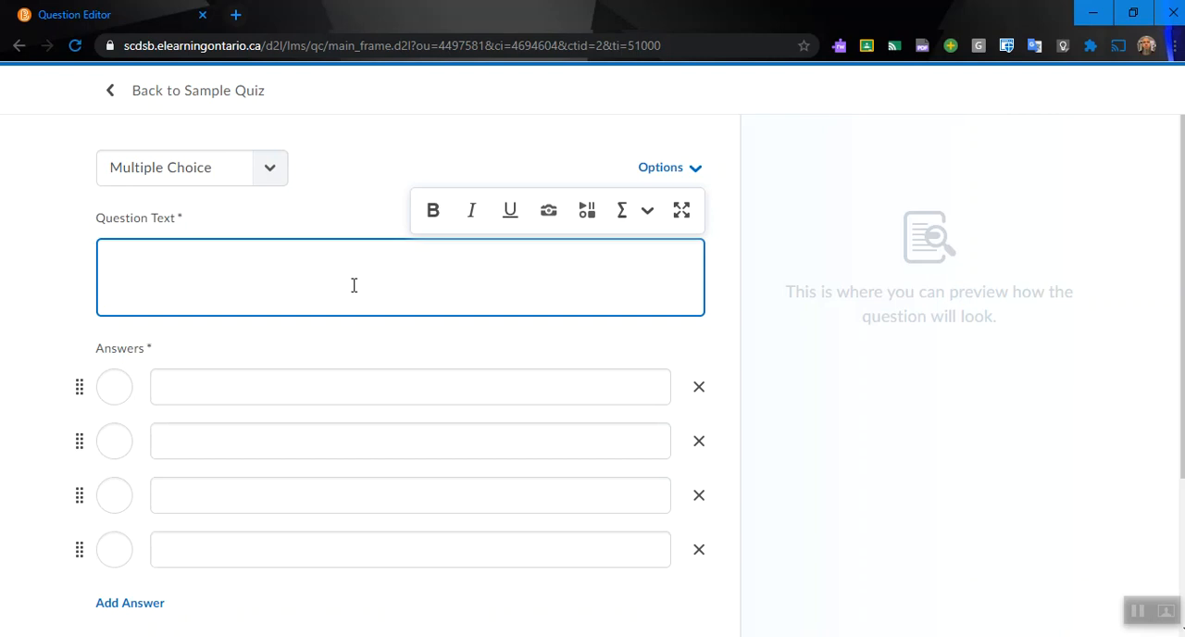
text(Mr. Roy is )
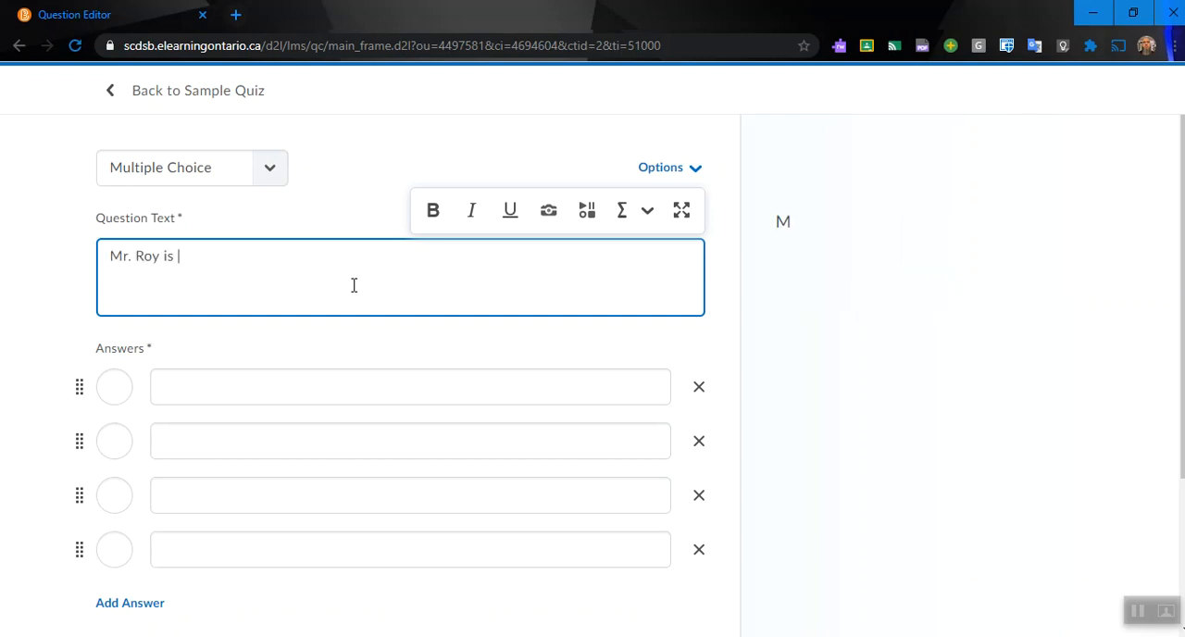
text(which of th)
key(BackSpace)
text(e following:)
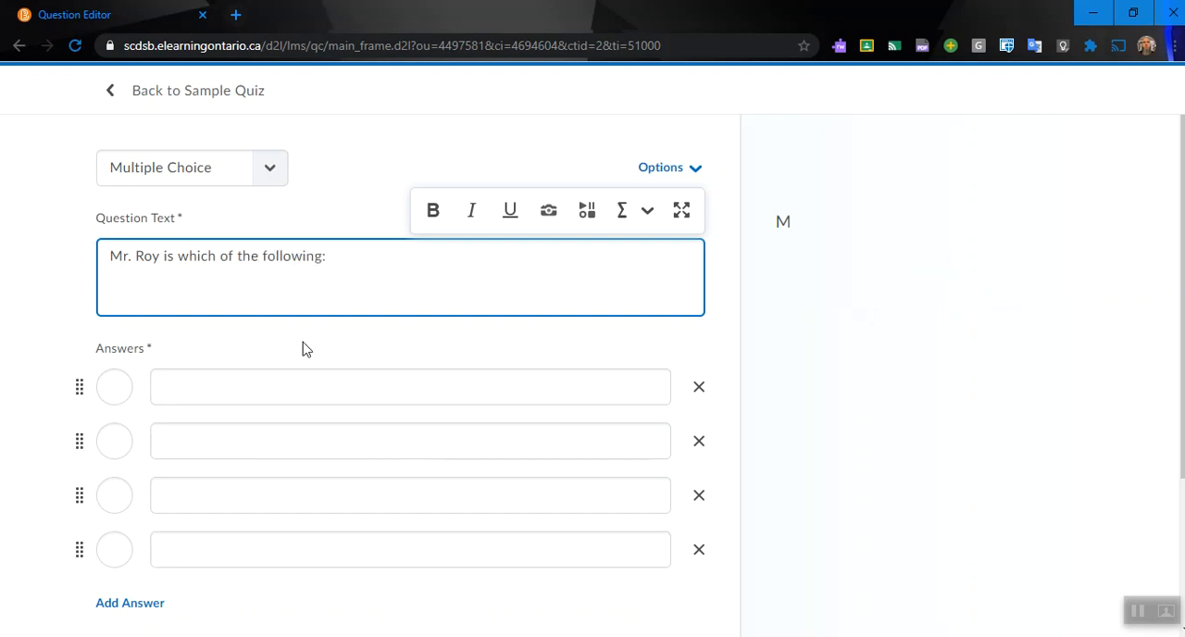
Step: Fill in the four answers as "Funny", "Intelligent", "An absolute unit" and "All of the above"
click(258, 387)
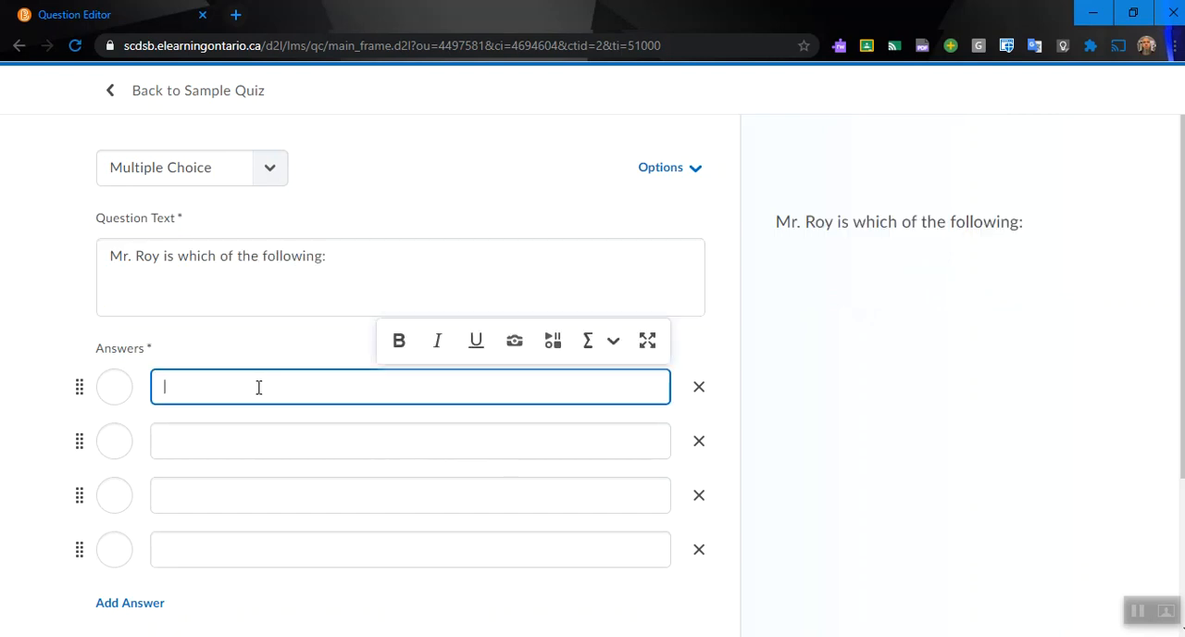
text(Funny)
click(258, 433)
text(In)
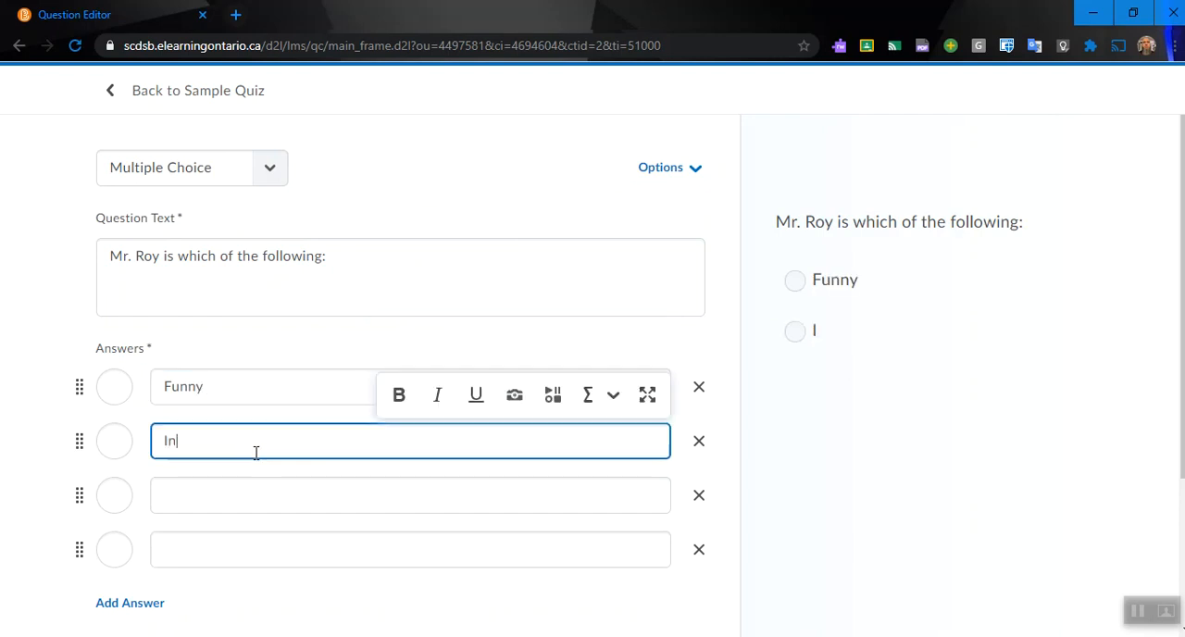
text(telligent)
click(281, 492)
text(An ab)
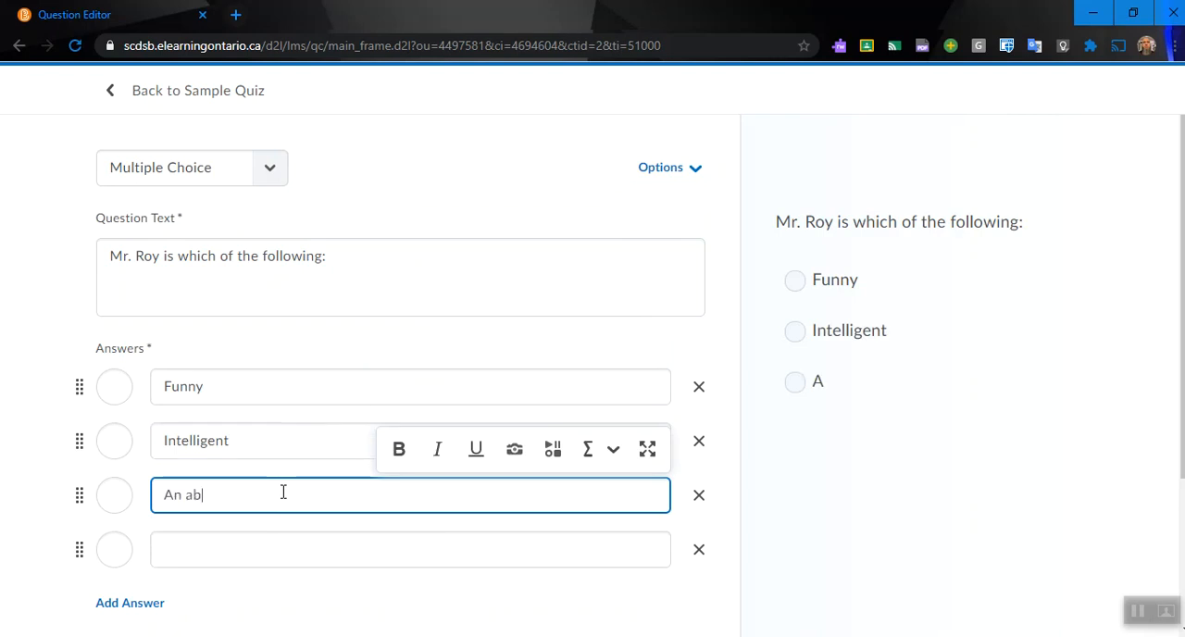
text(solute unit)
click(304, 557)
text(All o)
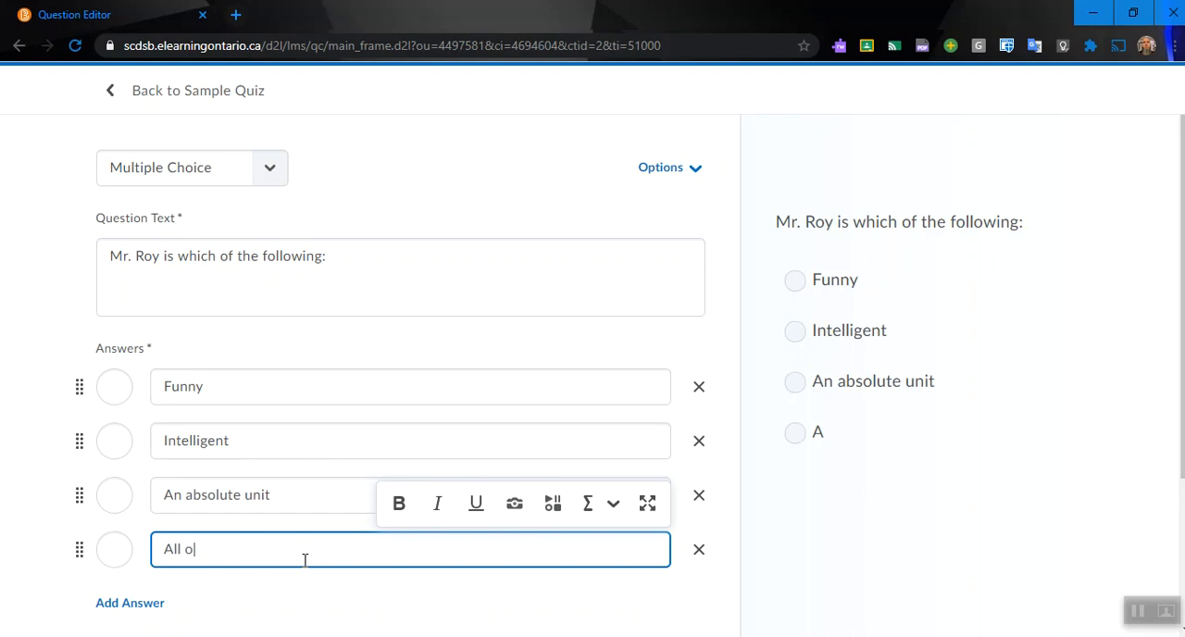
text(f the above)
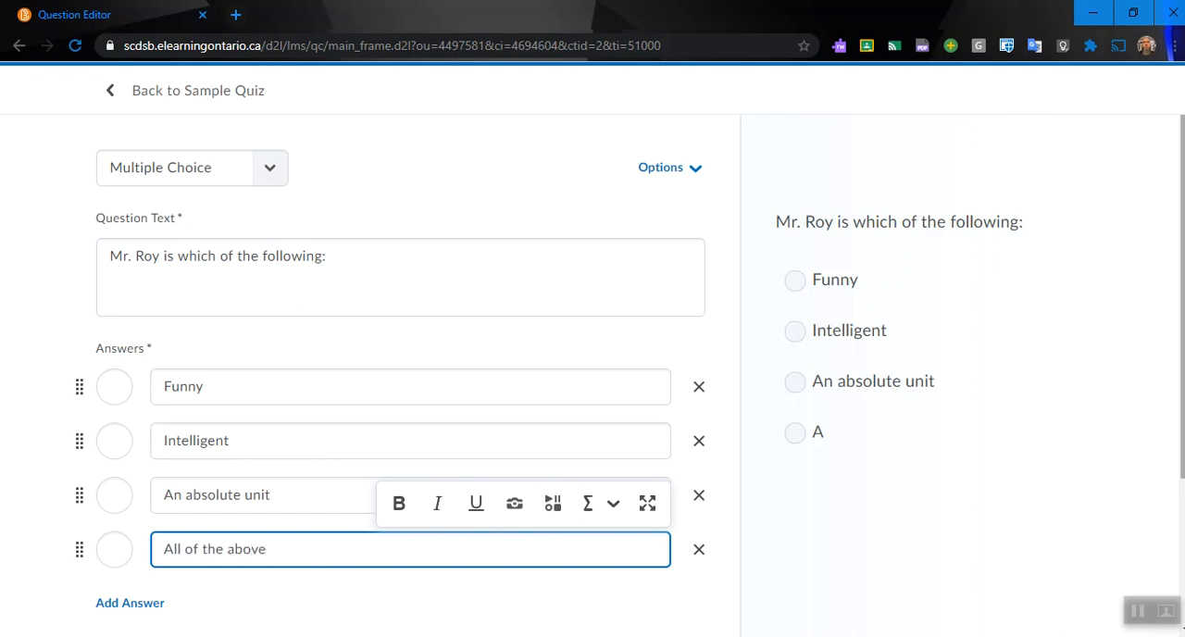
scroll(1181, 293, down, 1)
click(479, 548)
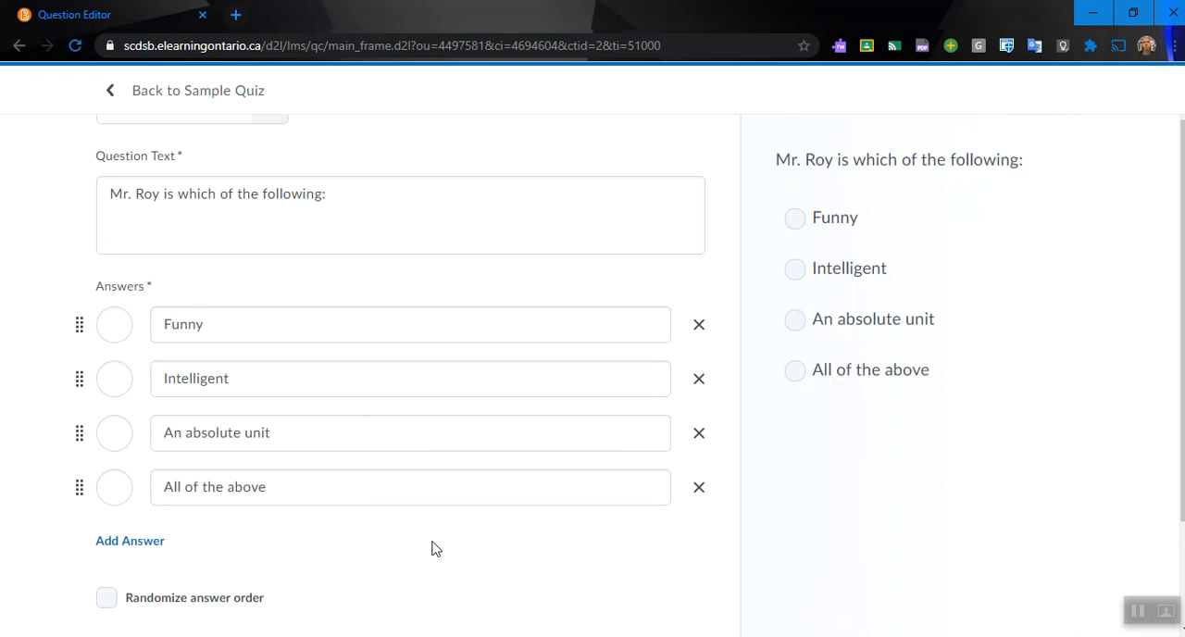
scroll(556, 444, down, 1)
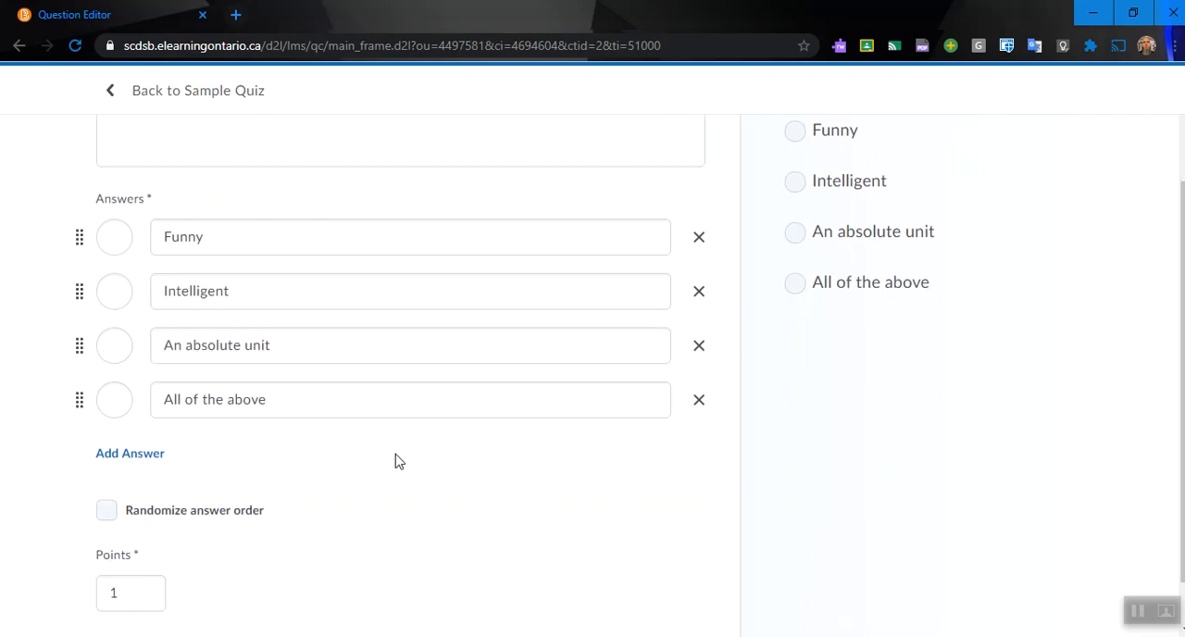
Step: Mark "All of the above" as the correct answer and save the multiple choice question
click(115, 403)
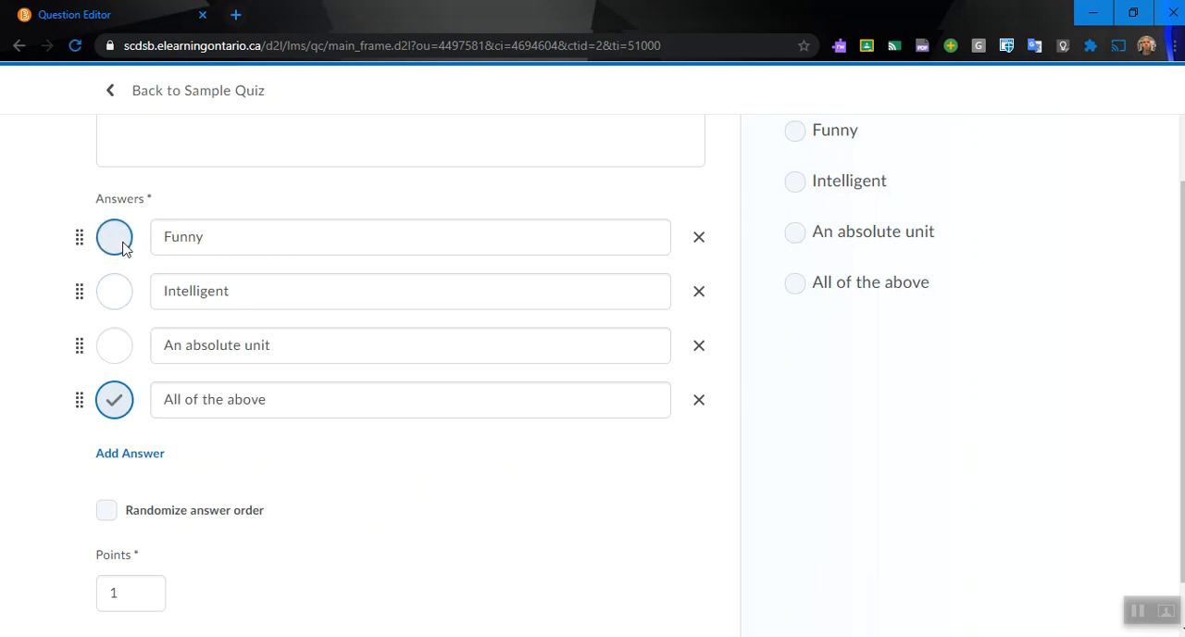
click(294, 337)
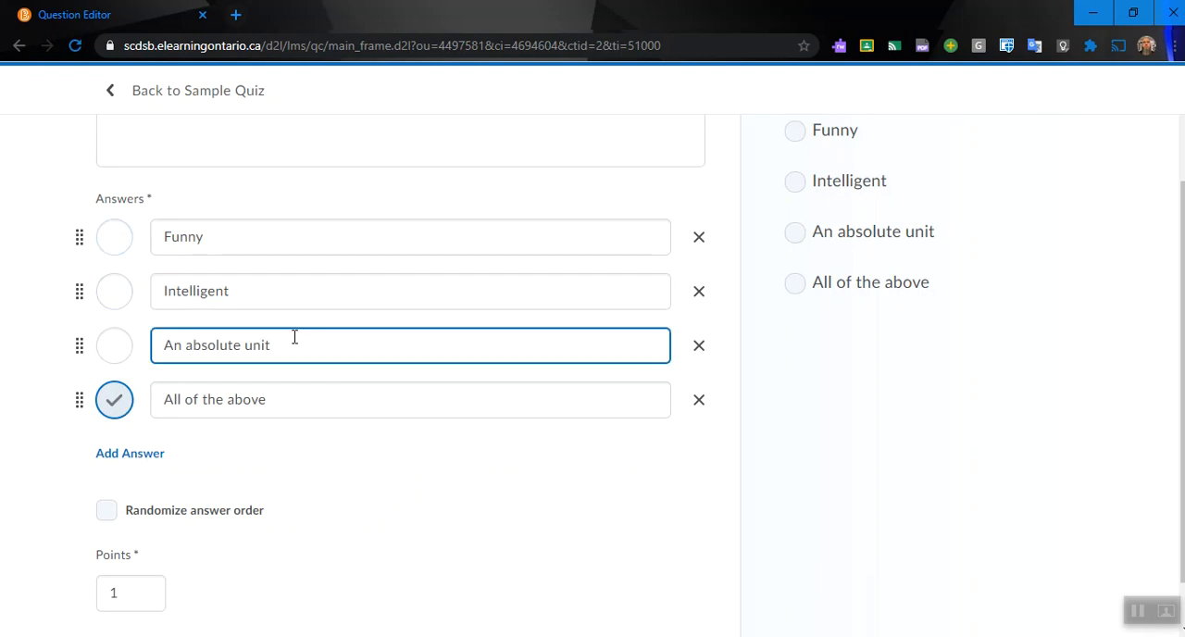
scroll(294, 337, down, 1)
click(453, 423)
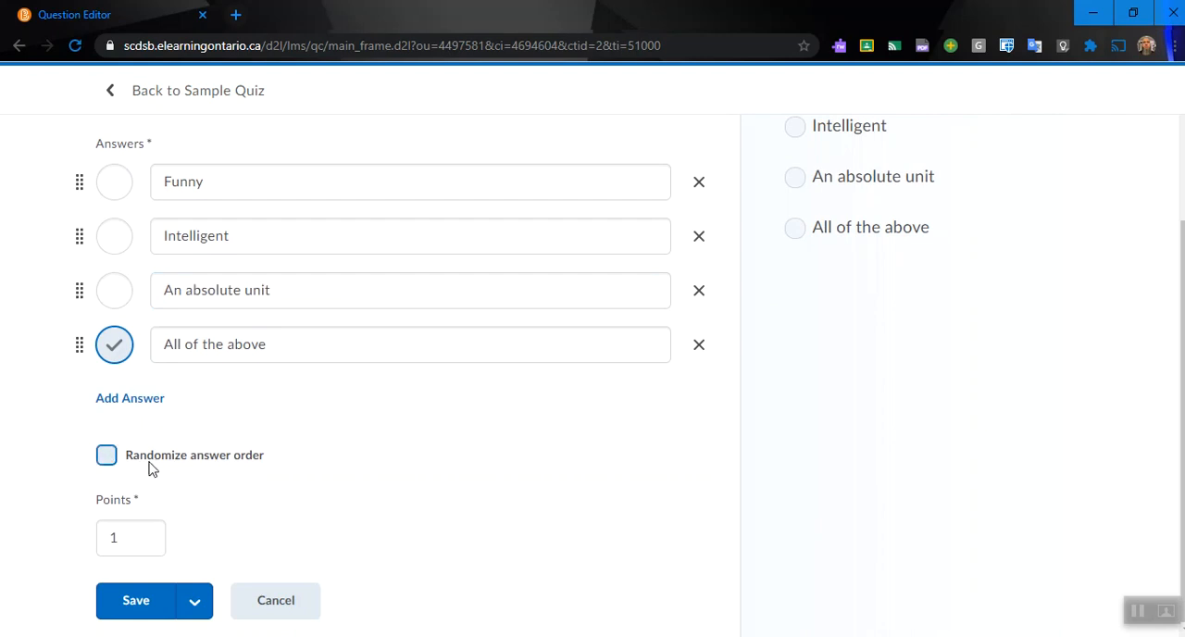
click(261, 351)
click(116, 537)
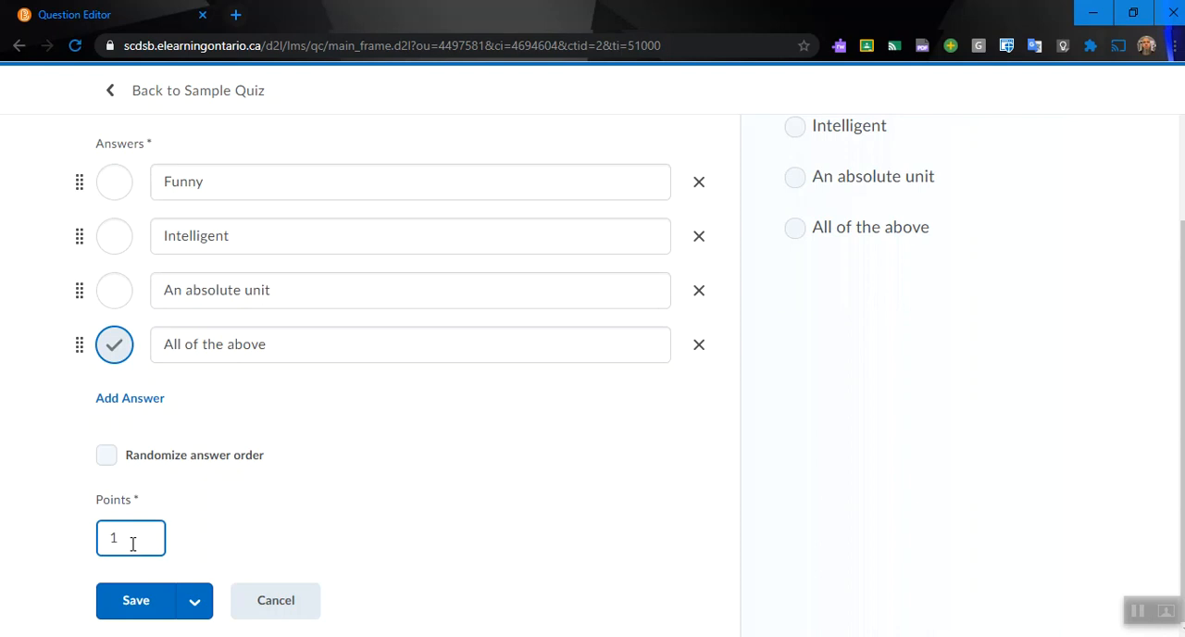
click(123, 601)
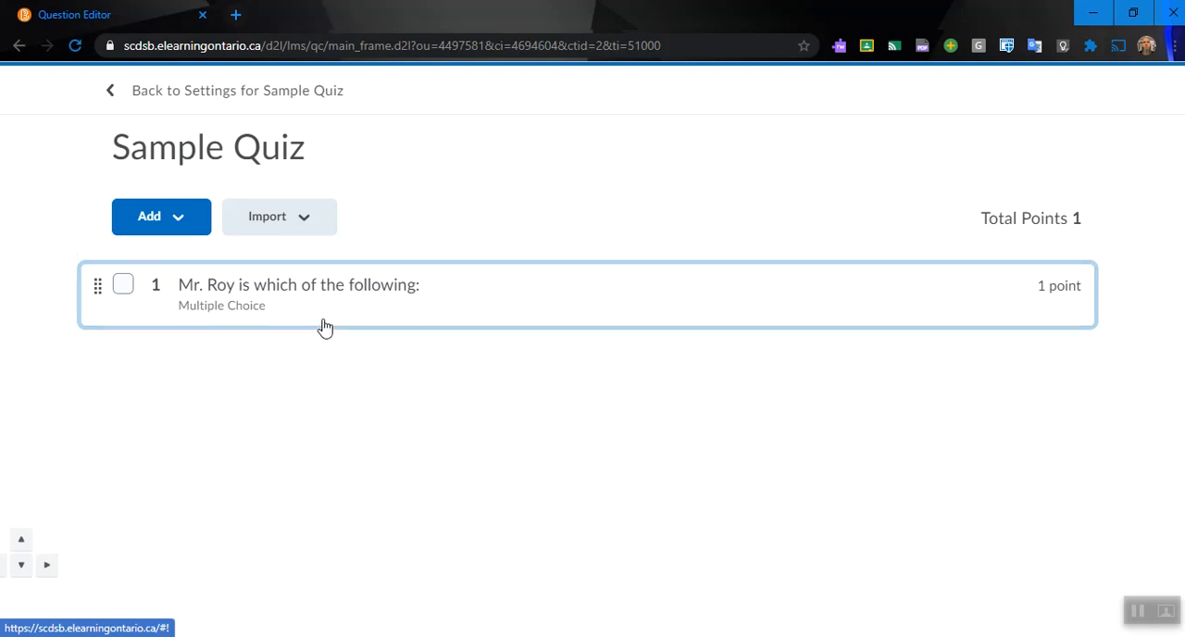
Step: Add a new True or False question to the quiz
click(195, 229)
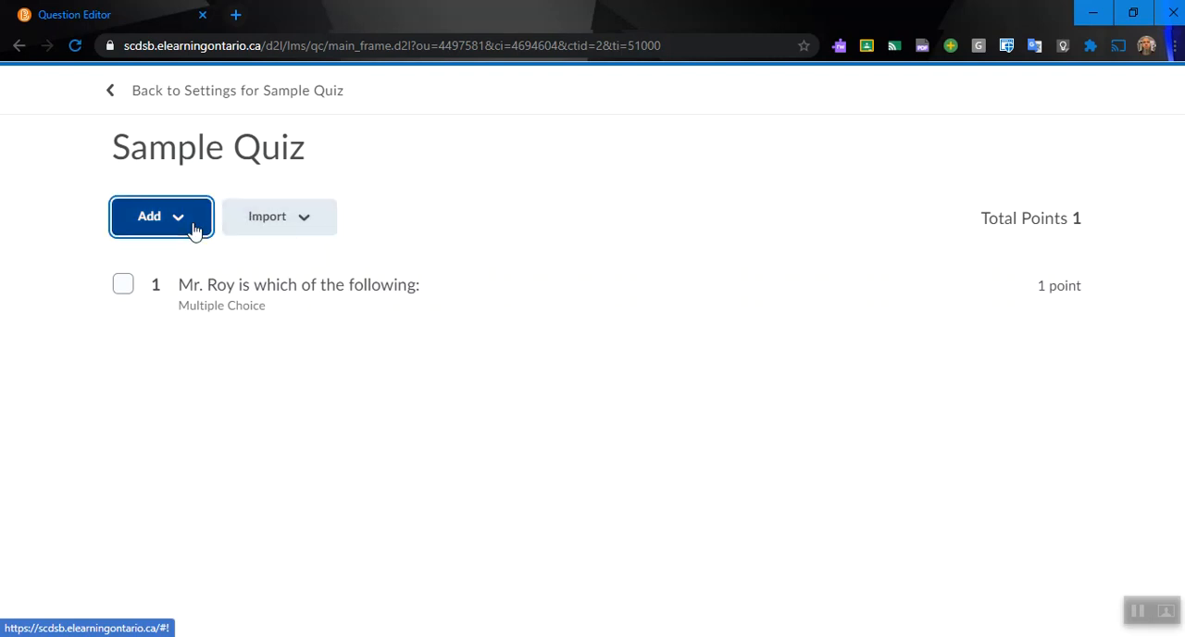
click(231, 283)
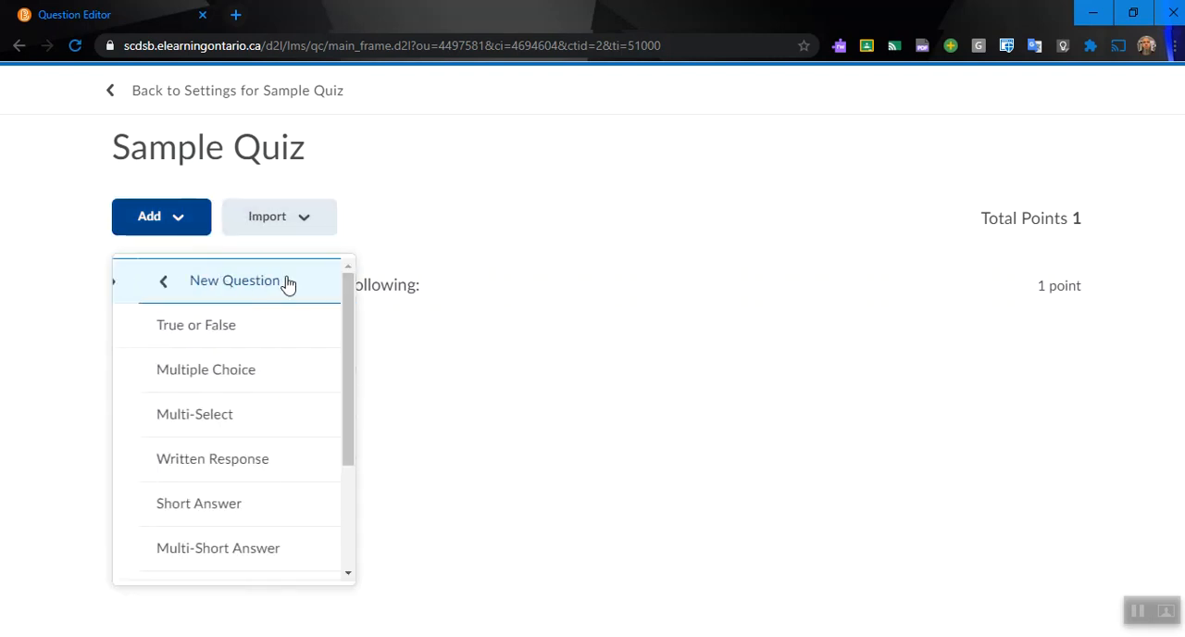
click(259, 326)
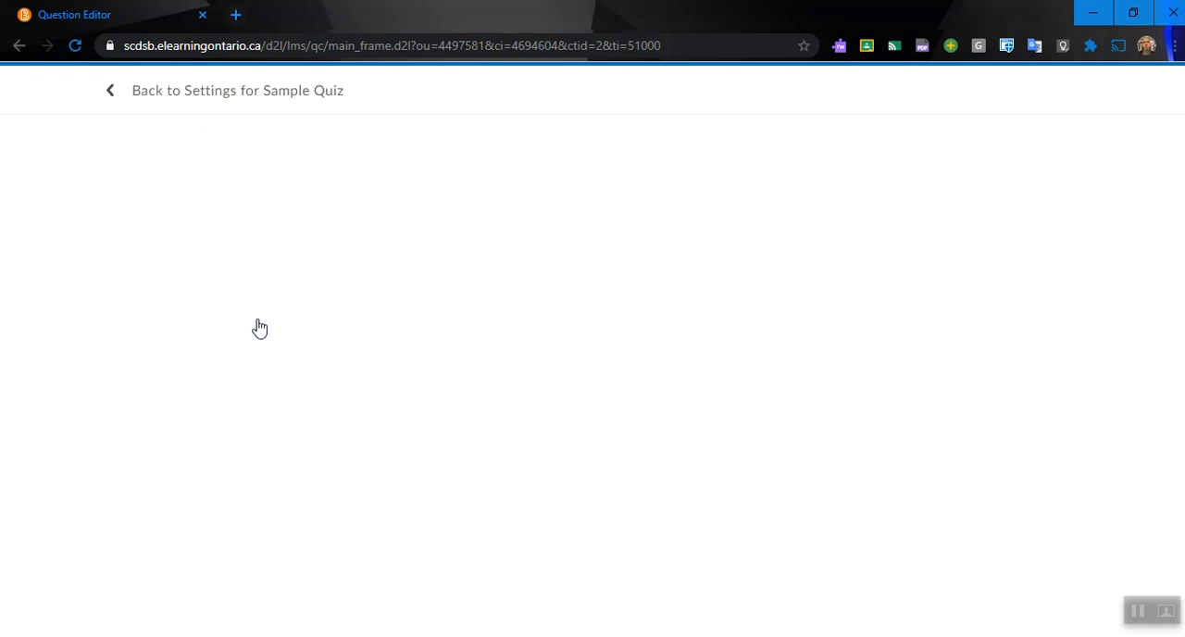
Step: Enter the teacher's title and surname followed by "is amazing." as the question text, set True as the answer and save the question
click(259, 294)
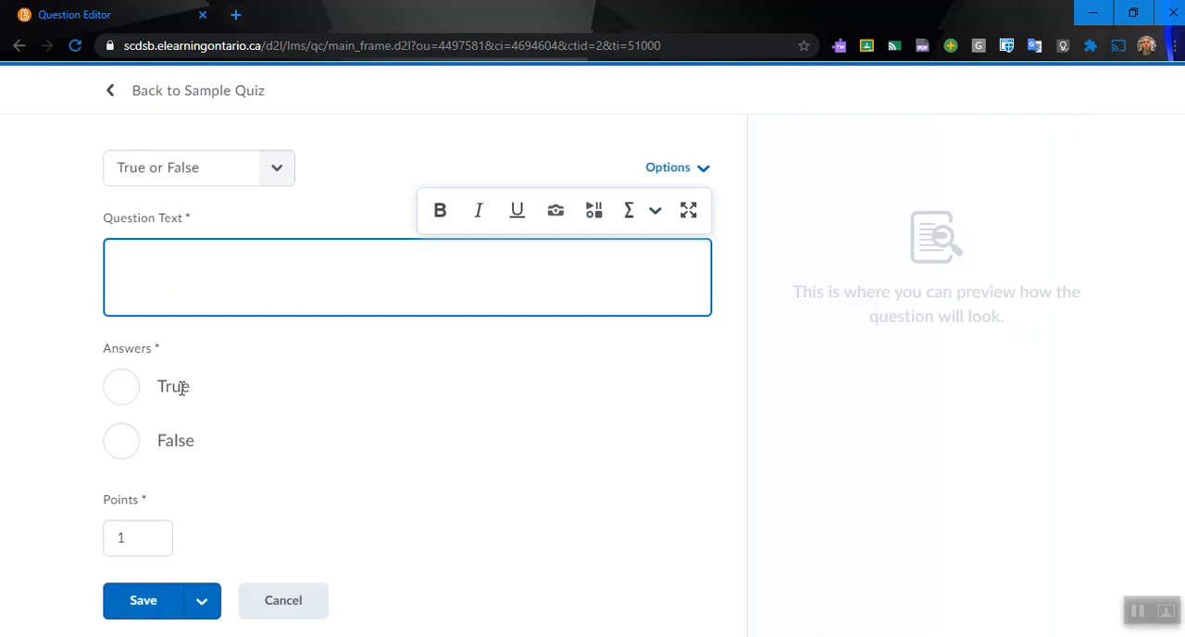
text(Mr. )
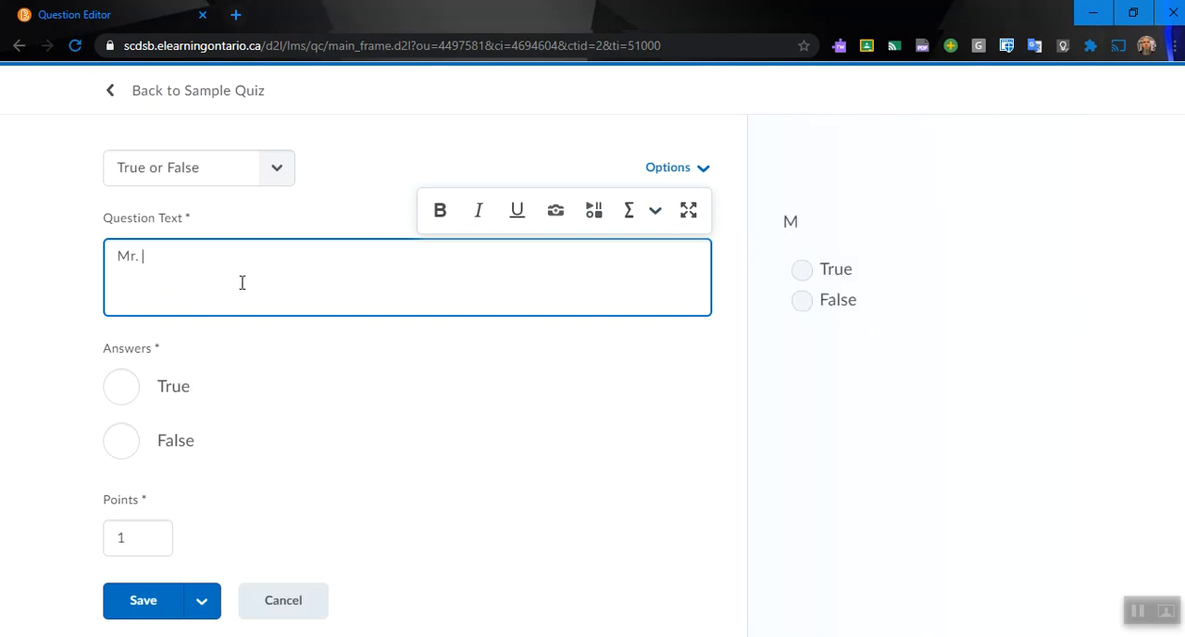
text(Roy is amazing.)
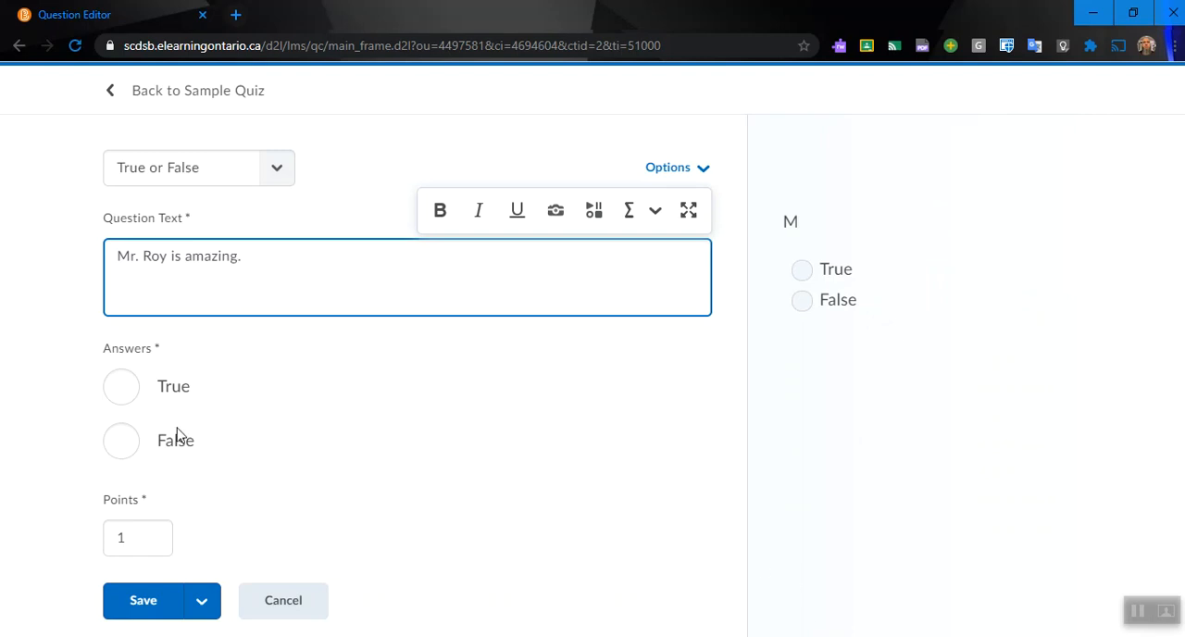
click(118, 380)
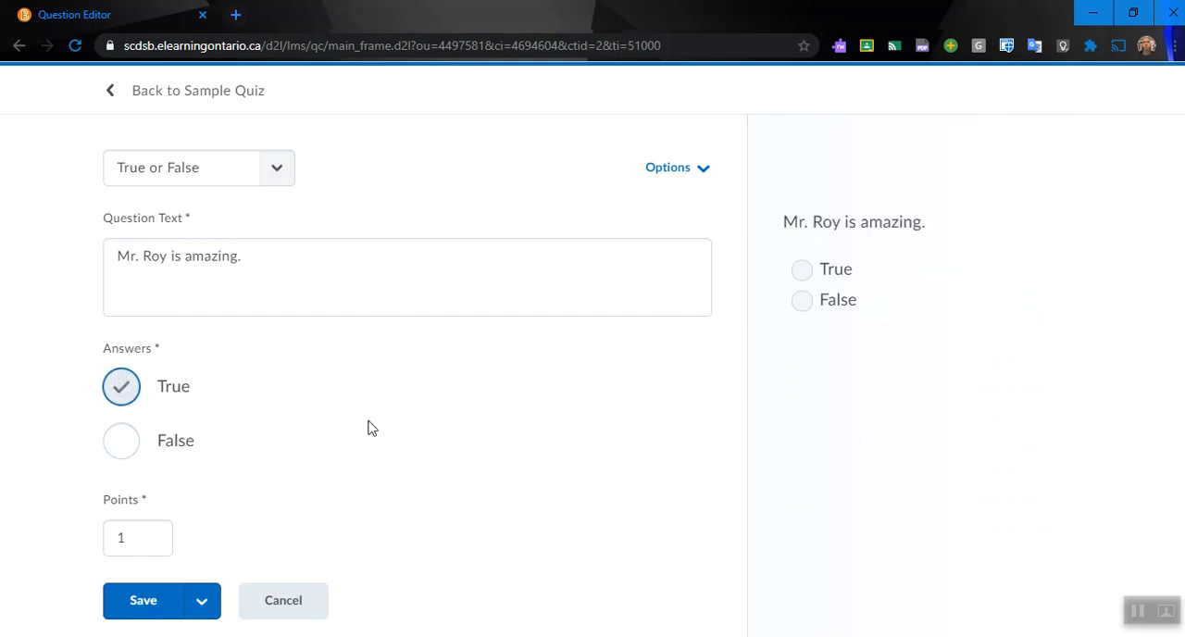
click(143, 600)
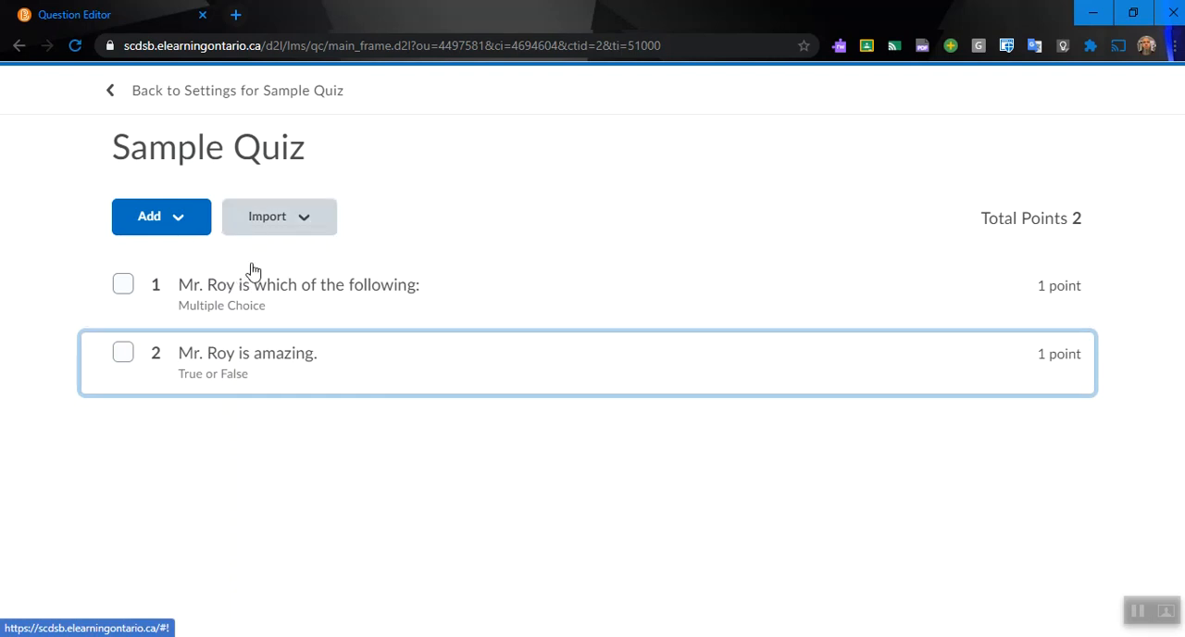
Step: Return to the quiz settings and review the restrictions for visibility, dates, release conditions, timing and special access
click(174, 102)
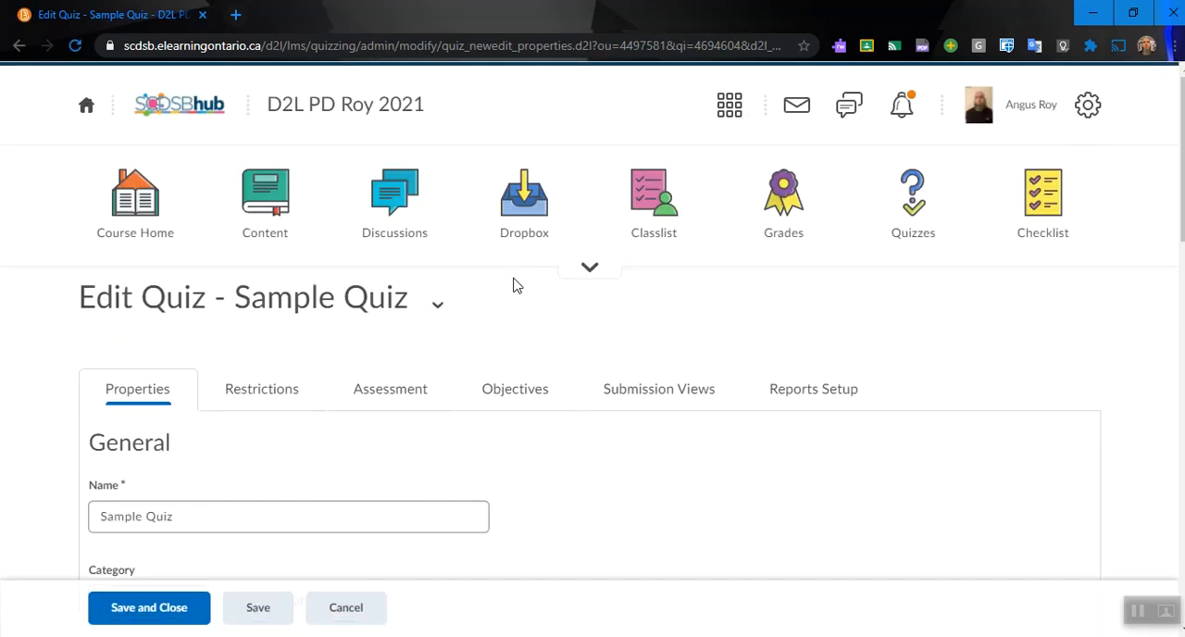
scroll(514, 284, down, 2)
click(260, 220)
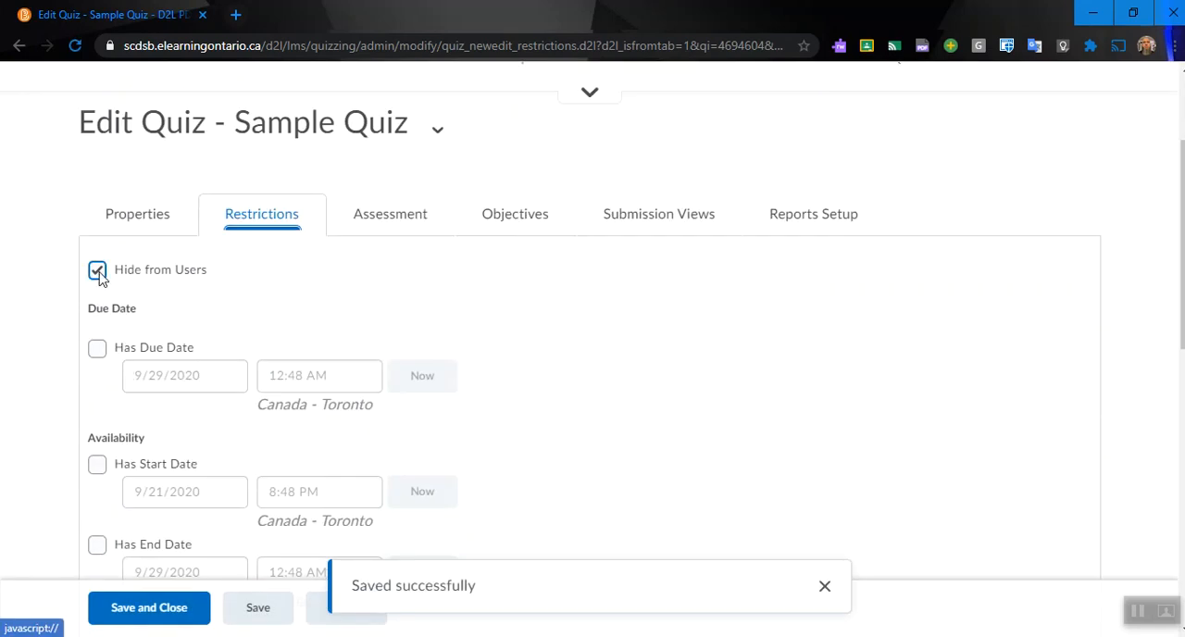
scroll(417, 314, down, 2)
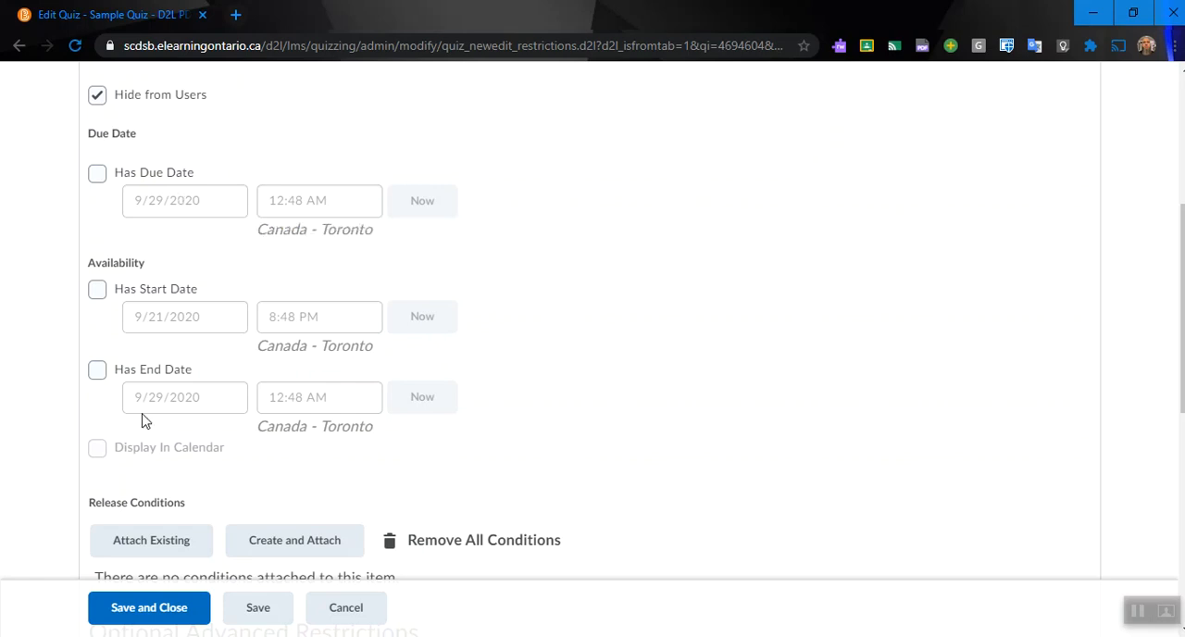
scroll(462, 404, down, 4)
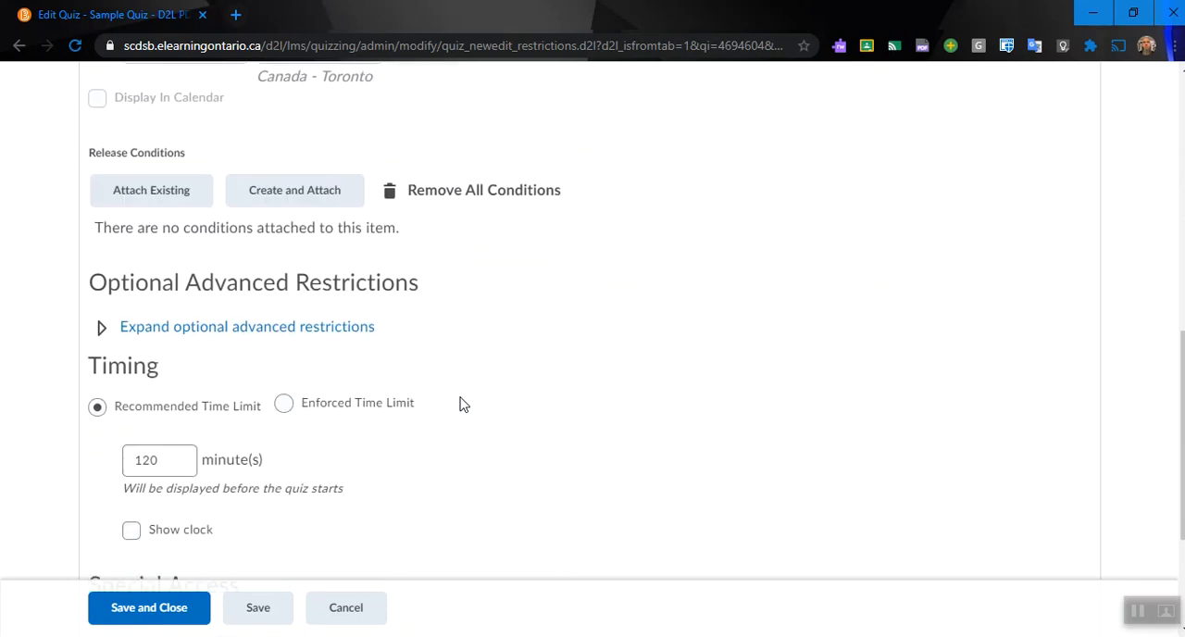
scroll(463, 404, down, 1)
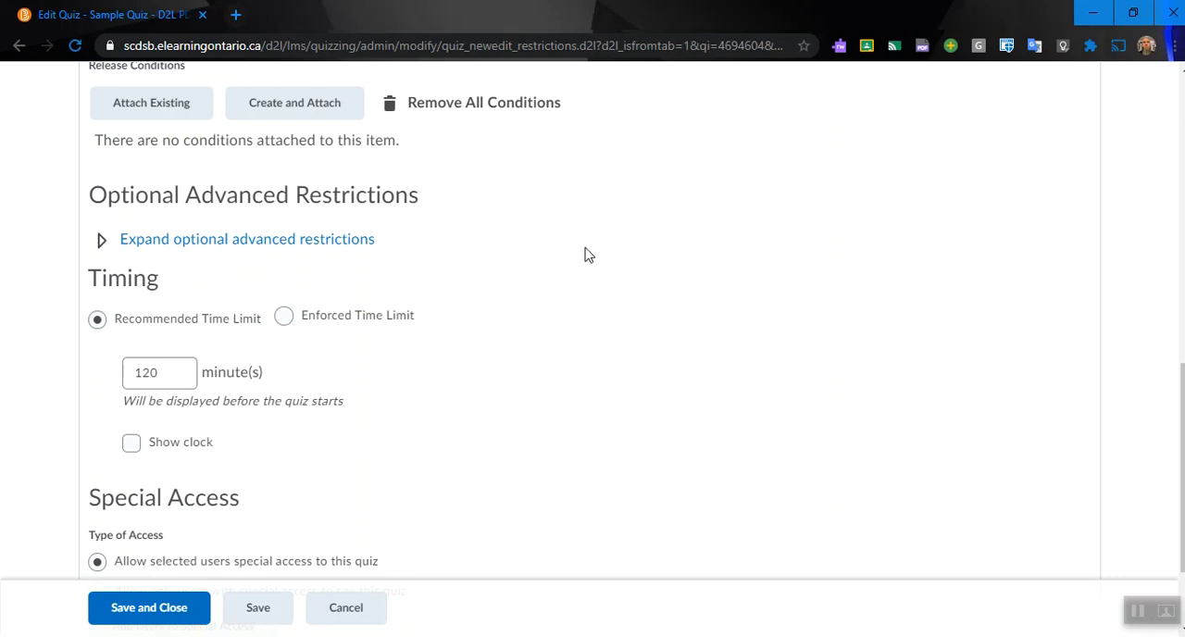
scroll(531, 296, down, 2)
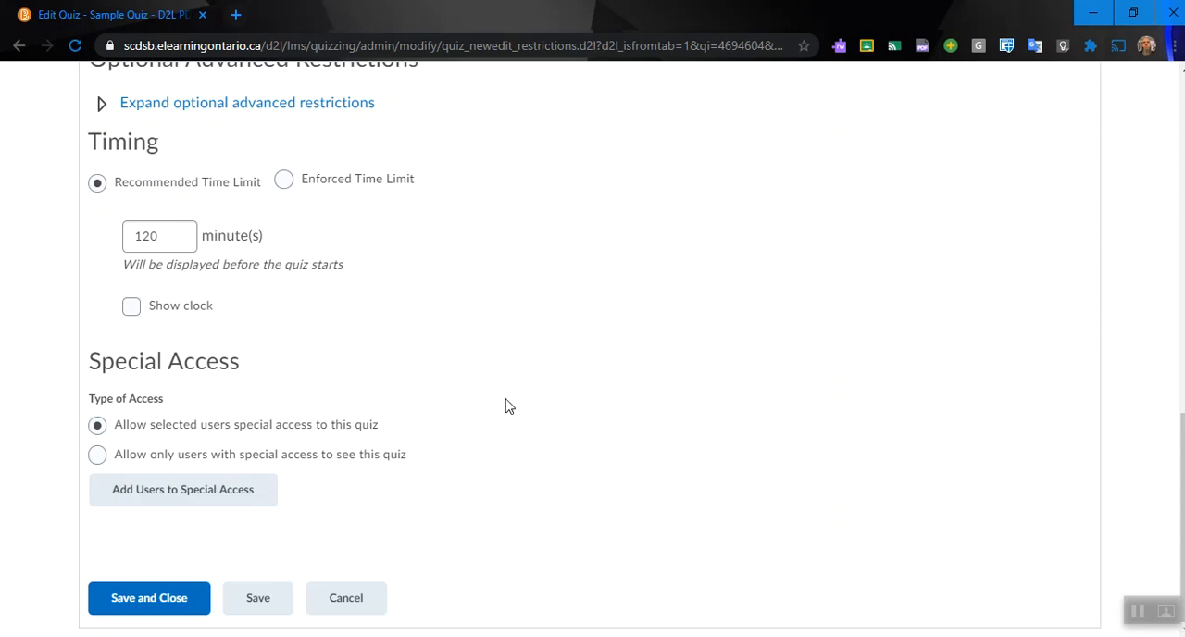
scroll(505, 405, up, 9)
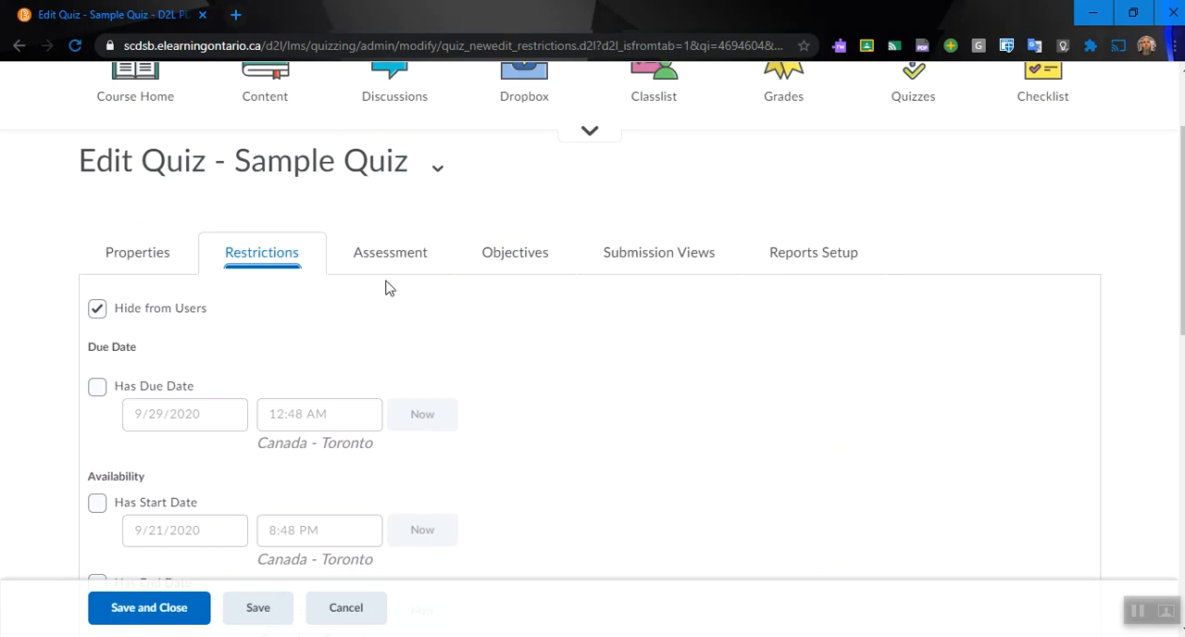
Step: In the quiz's assessment settings, allow attempts to be set as graded immediately upon completion
click(396, 267)
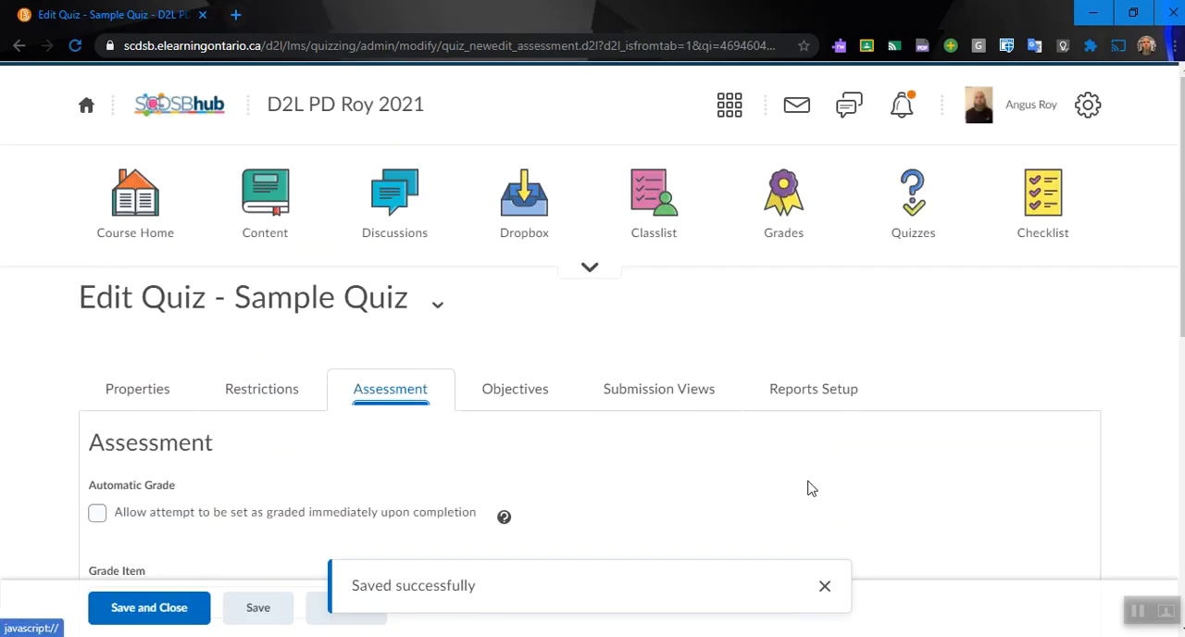
scroll(805, 489, down, 2)
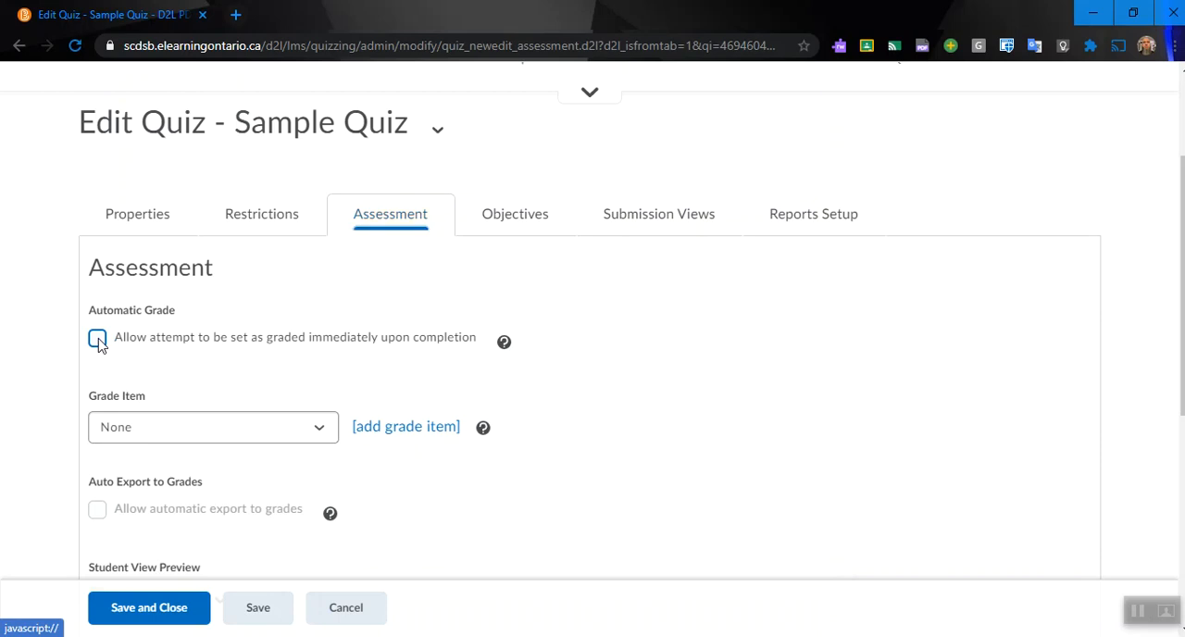
click(98, 339)
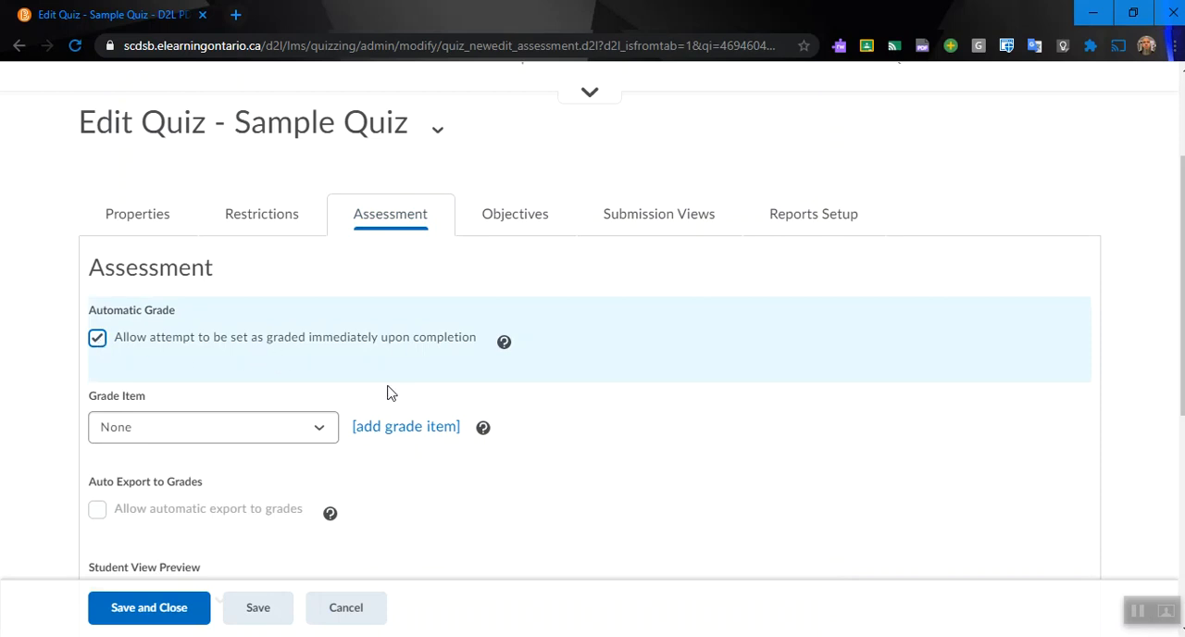
Step: Check the existing grade items, start a new grade item for the quiz and name it "Quiz - Sample Quiz"
scroll(282, 370, down, 1)
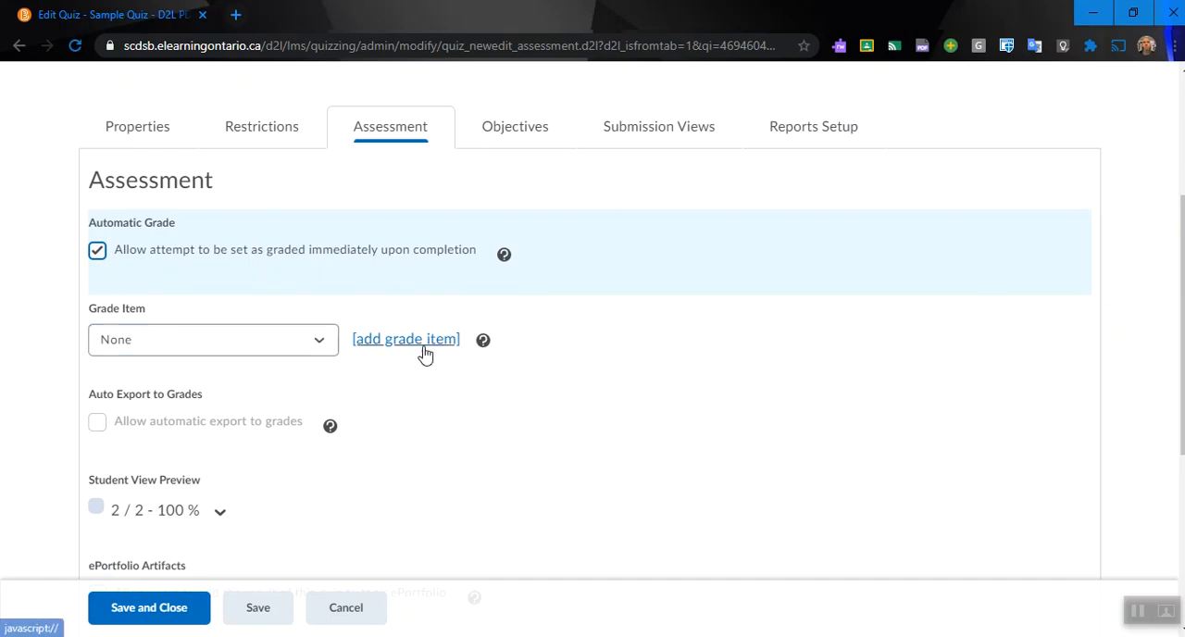
click(324, 347)
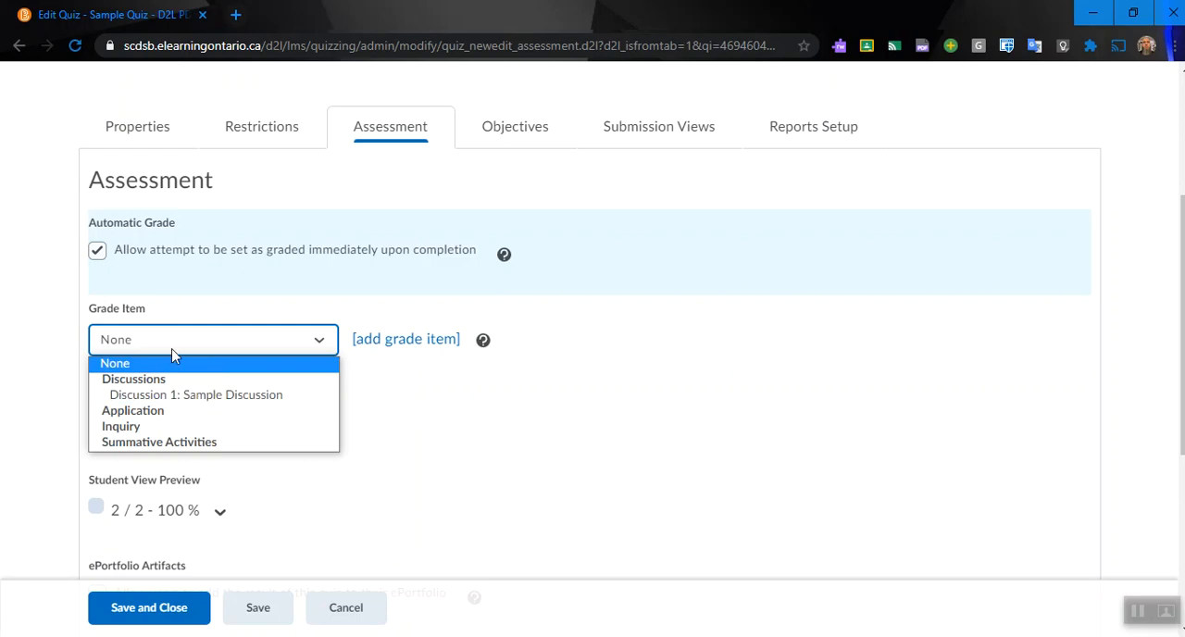
click(546, 435)
click(423, 342)
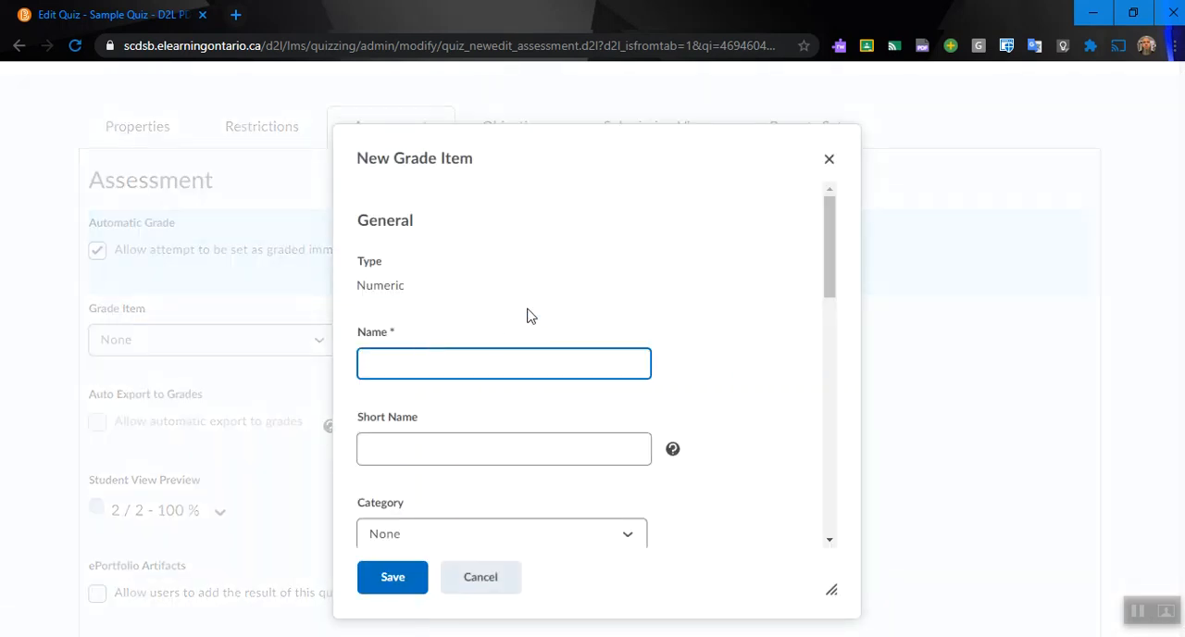
text(Quiz - Sample QUuiz)
Step: Assign the new grade item to the Knowledge category and set its maximum points to 2
scroll(528, 316, down, 2)
scroll(529, 315, down, 1)
click(628, 361)
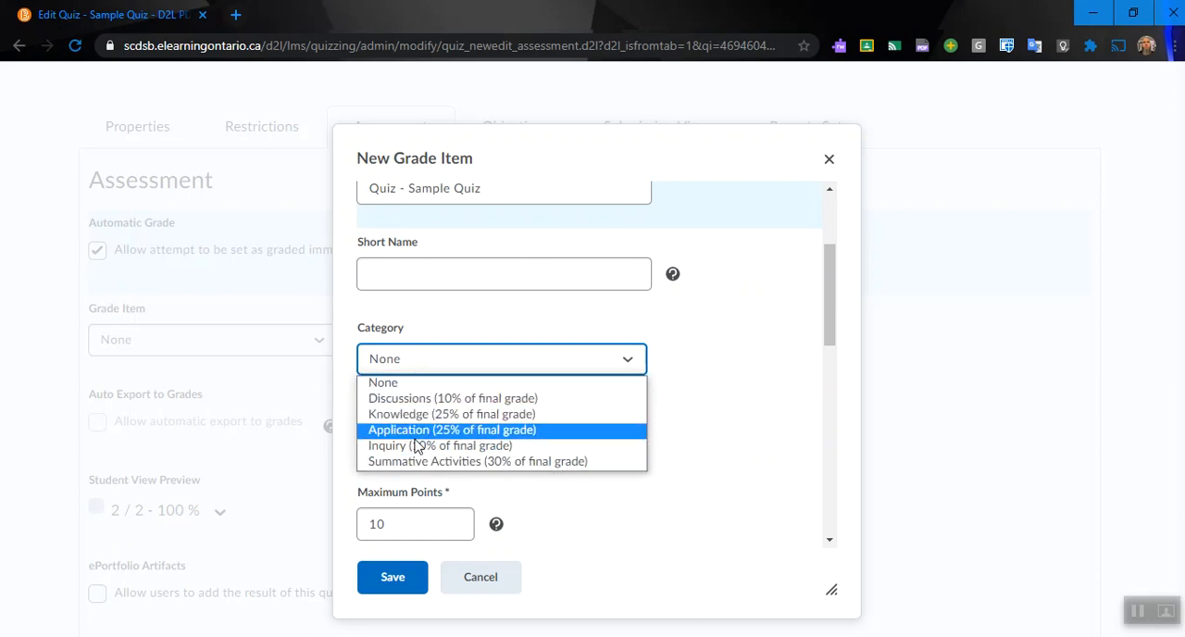
click(531, 413)
scroll(674, 408, down, 3)
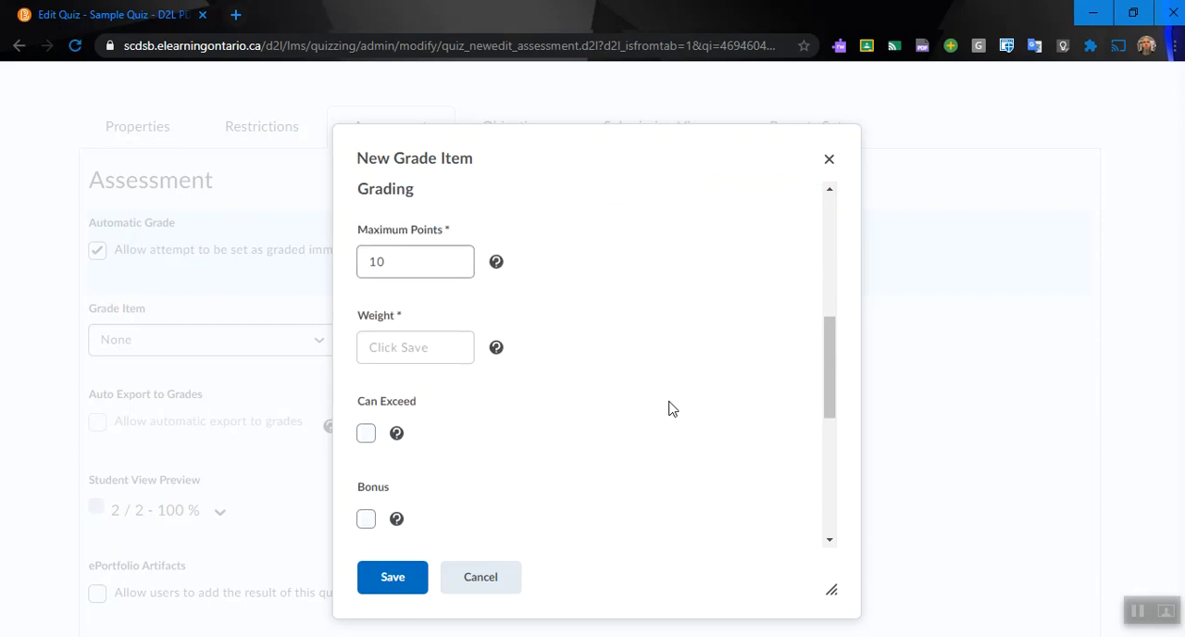
drag(404, 259, 340, 264)
text(2)
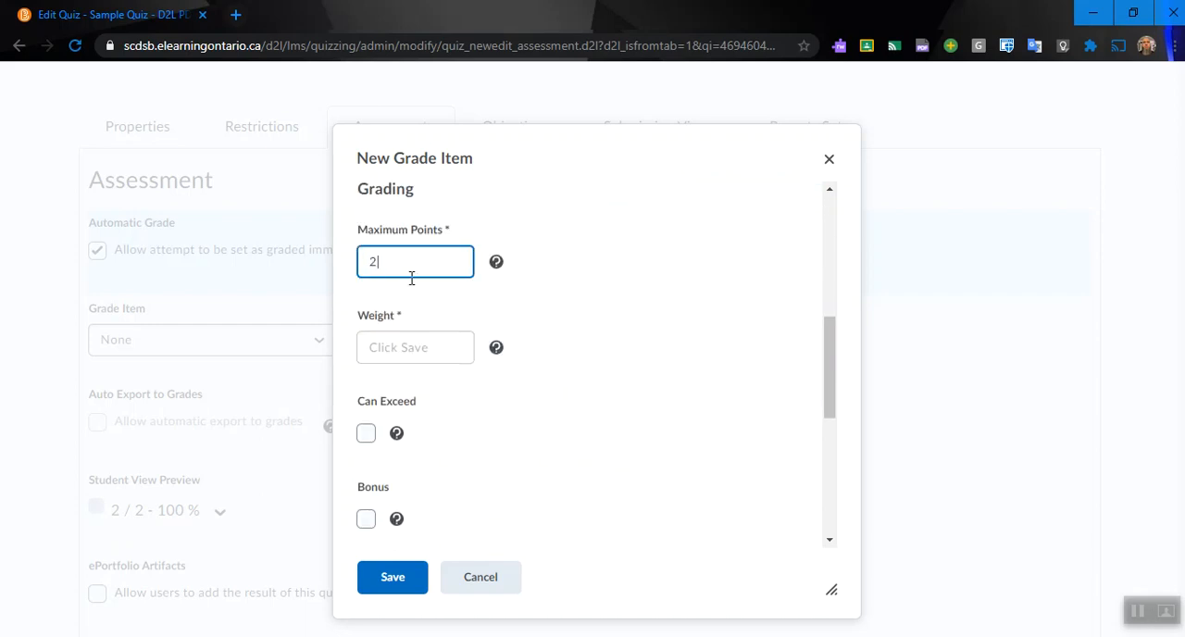
Step: Review the grade item's grade scheme and availability restrictions, and save the grade item
scroll(647, 380, down, 3)
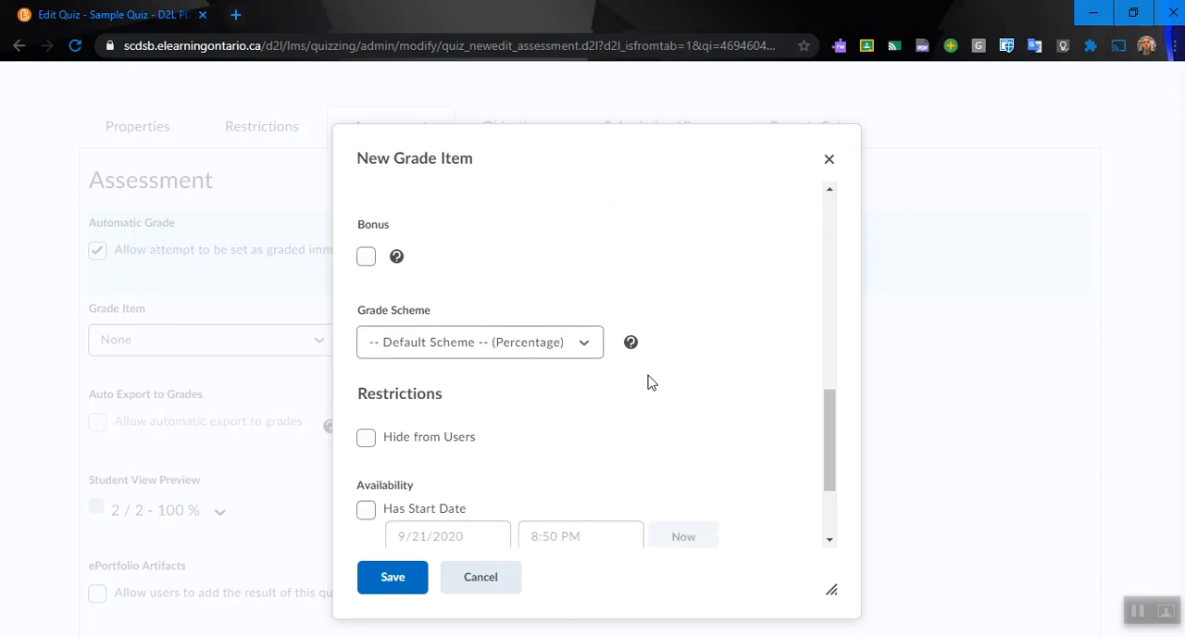
scroll(648, 382, down, 1)
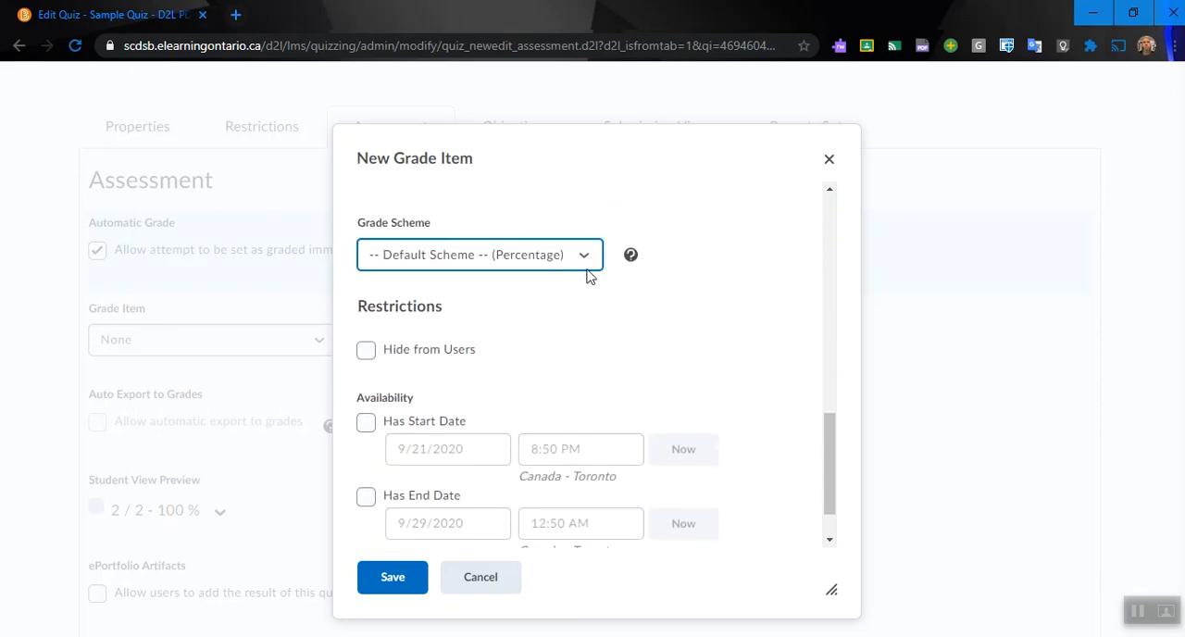
scroll(586, 275, down, 1)
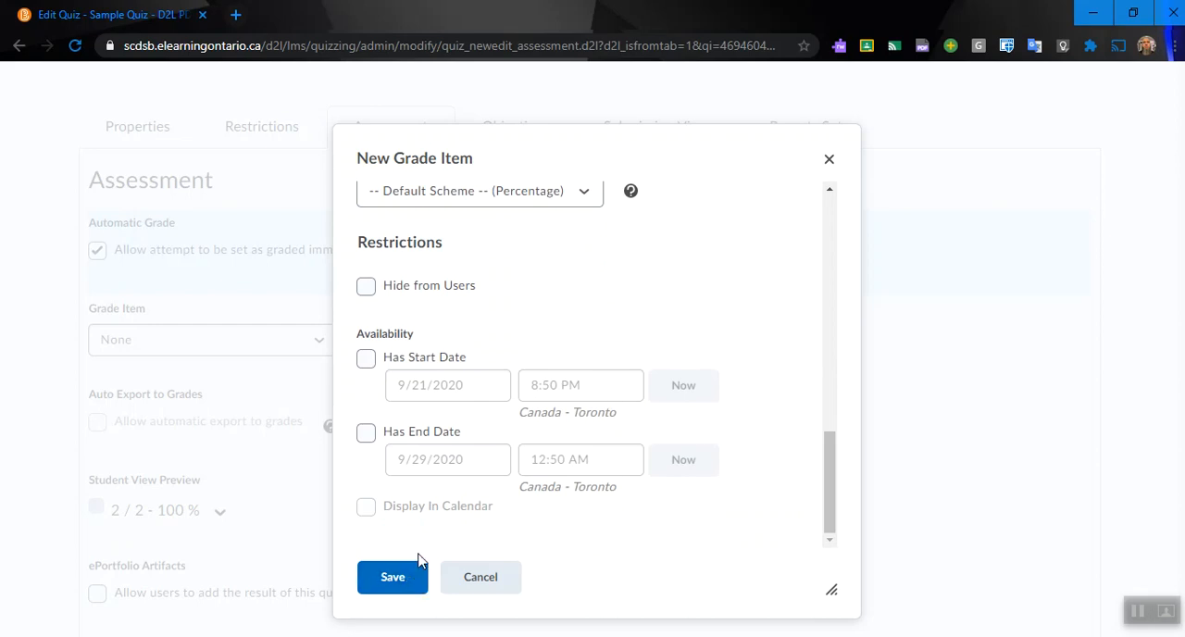
click(394, 575)
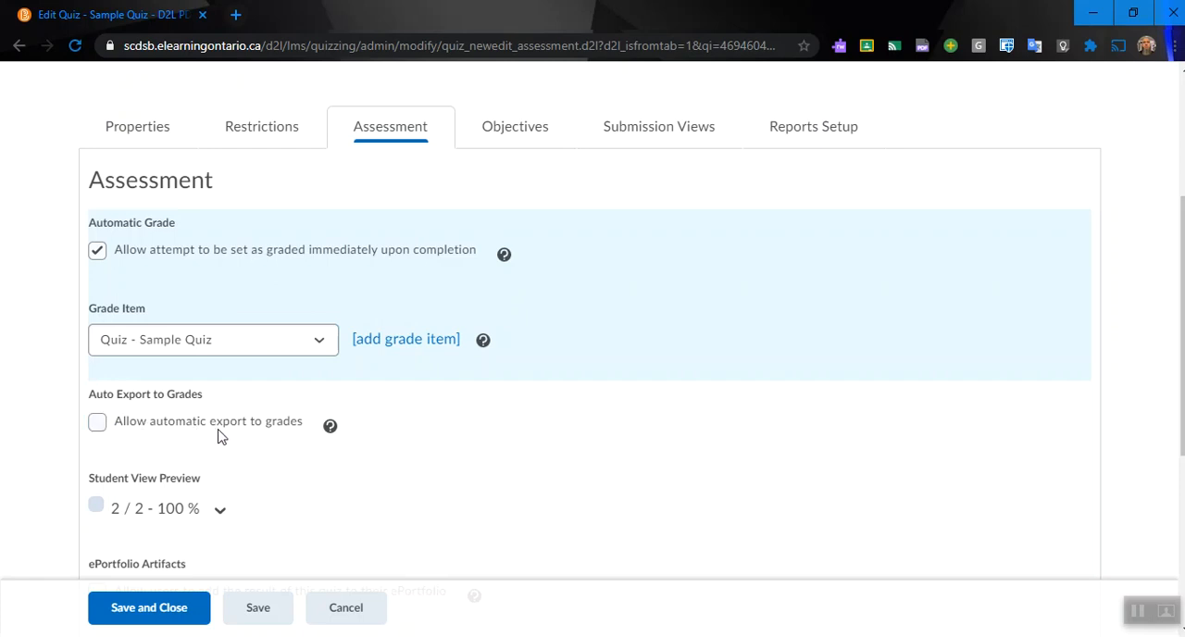
Step: Allow automatic export of the quiz results to grades
click(97, 423)
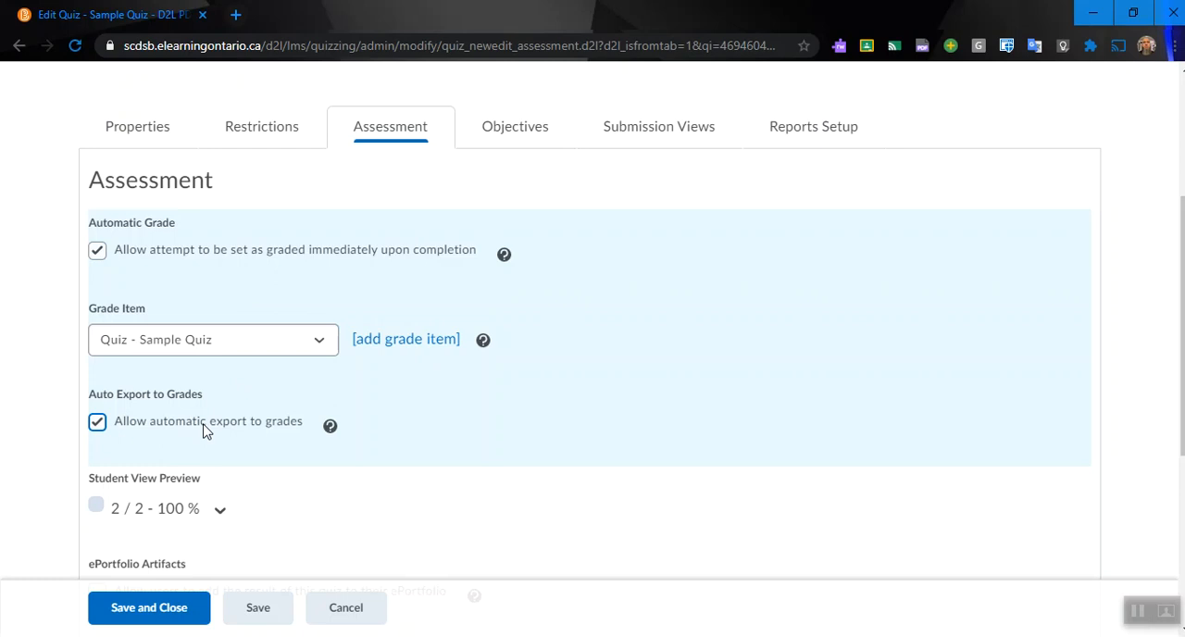
scroll(547, 309, down, 3)
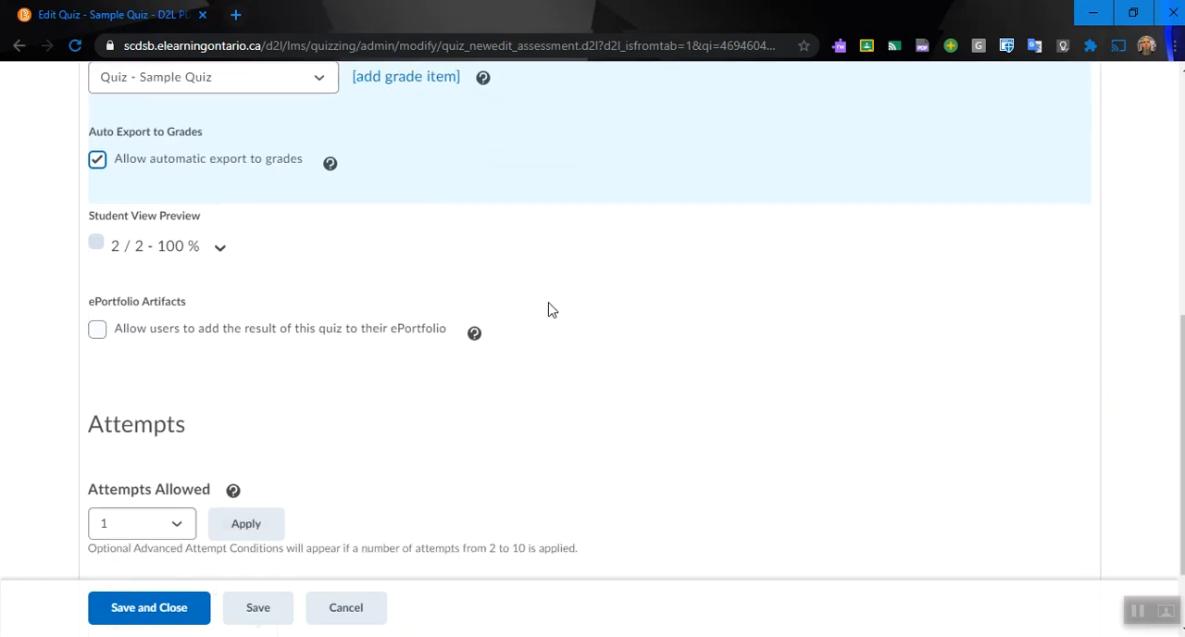
Step: Review the assessment settings and set the quiz's allowed attempts to 1
scroll(548, 310, down, 1)
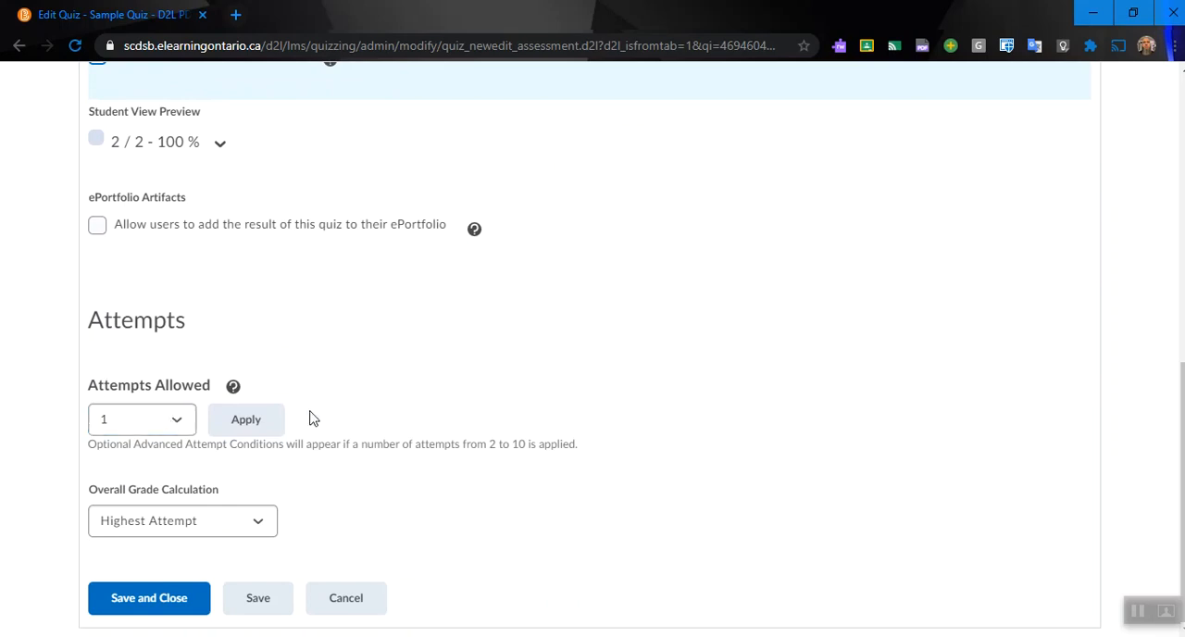
scroll(305, 417, up, 3)
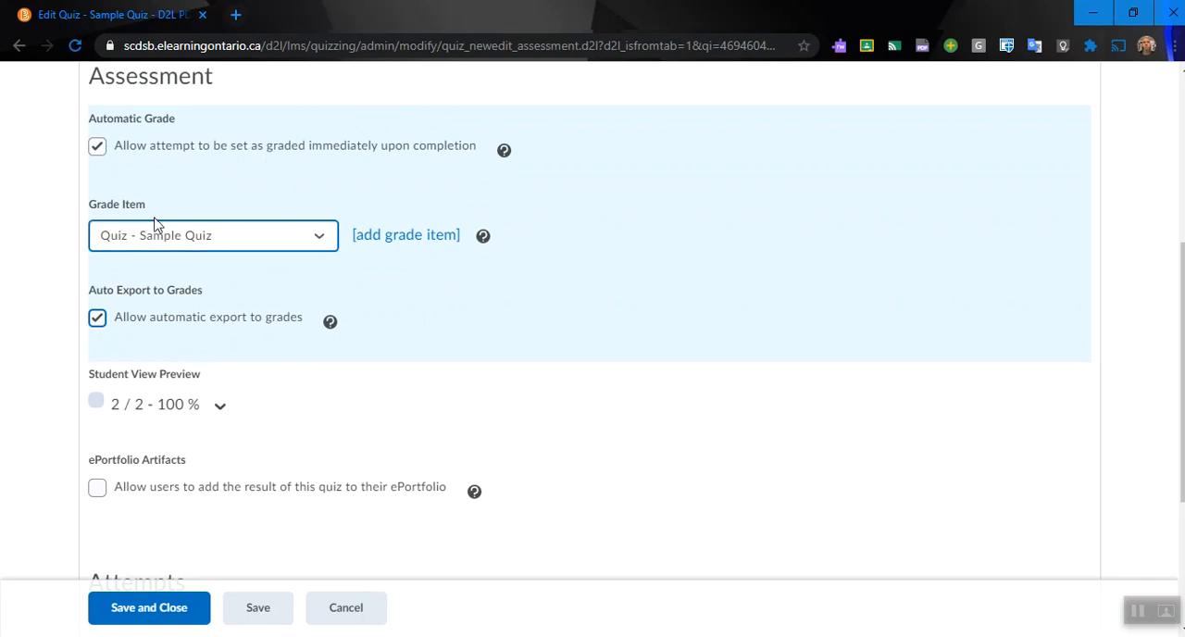
scroll(216, 308, down, 3)
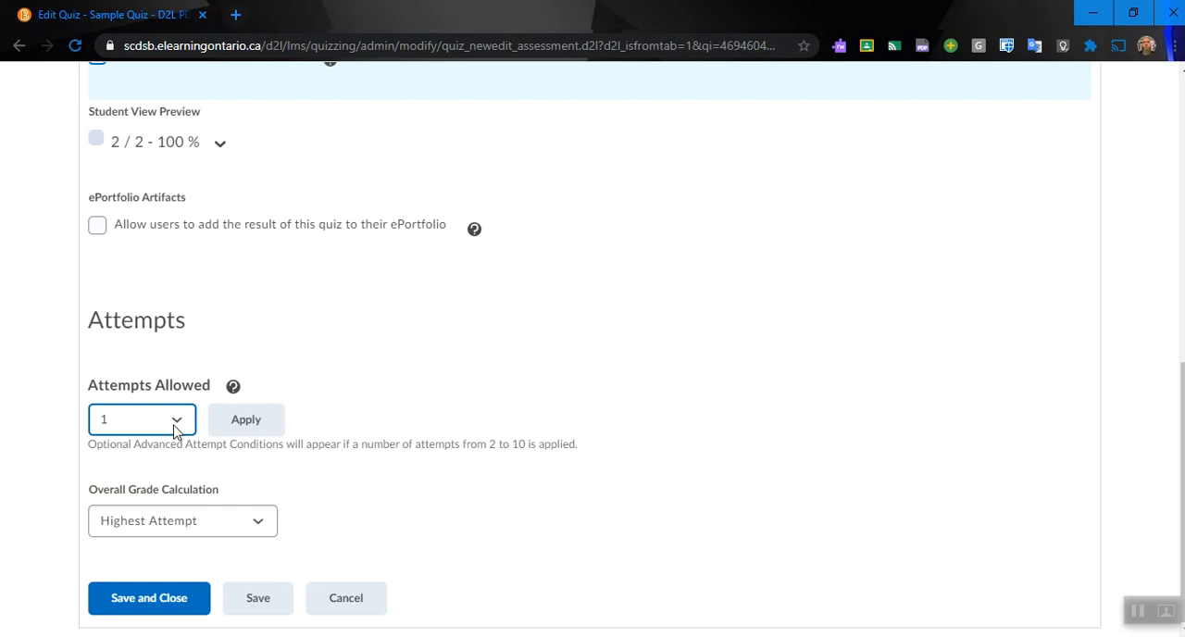
click(176, 428)
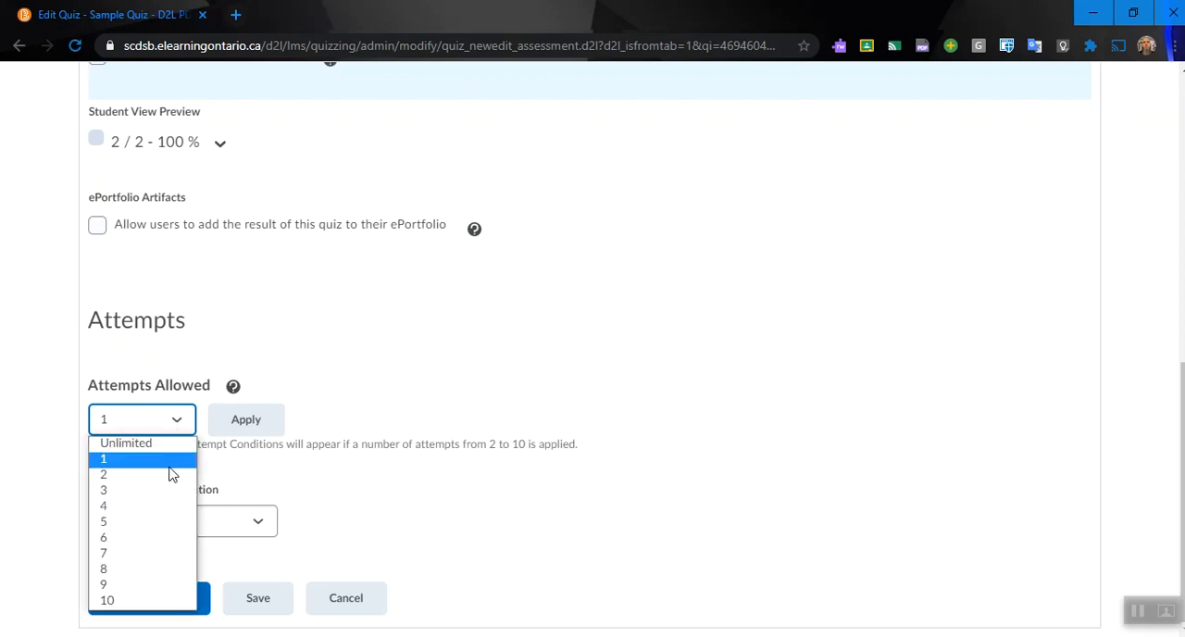
click(170, 461)
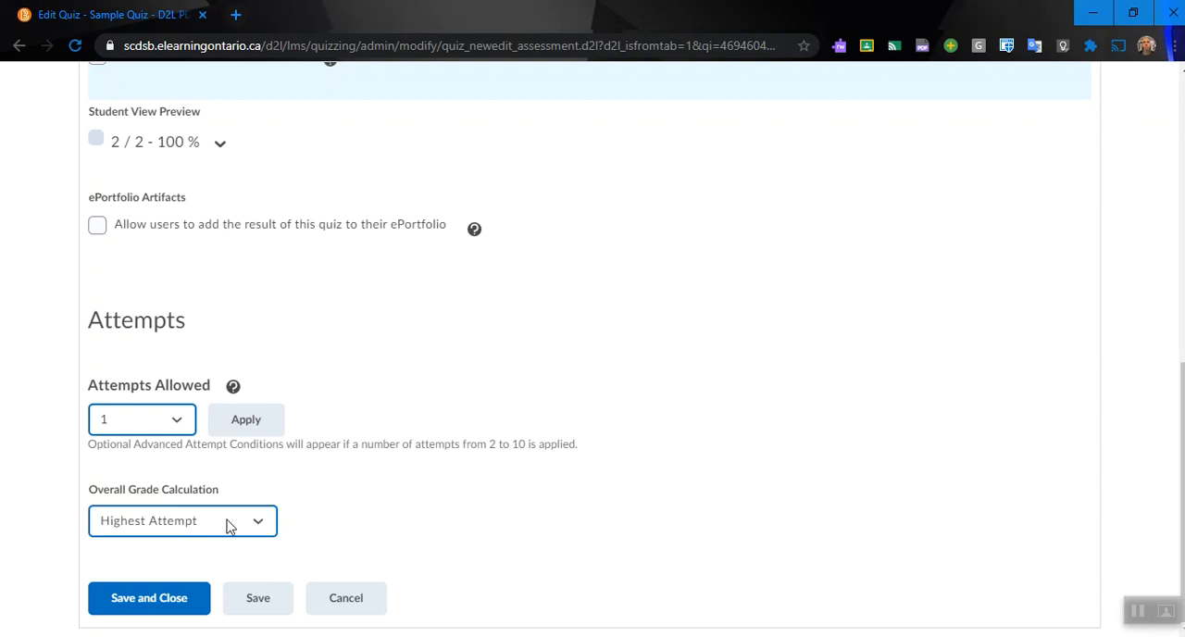
Step: Review the quiz's learning objectives and its default submission view
scroll(436, 464, up, 5)
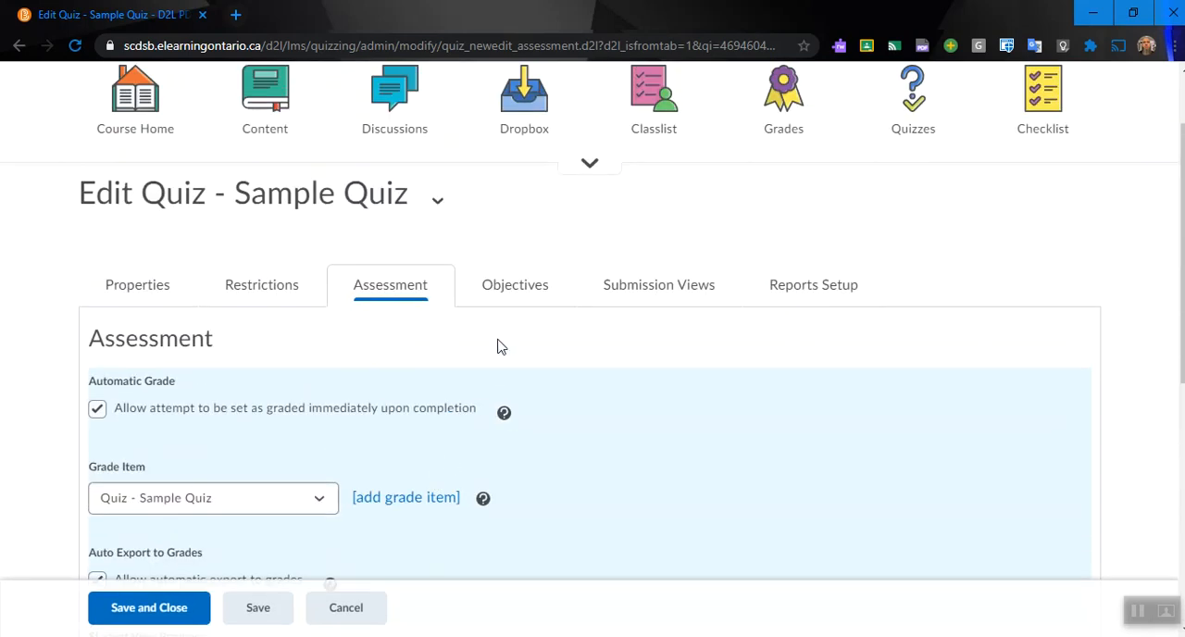
click(504, 288)
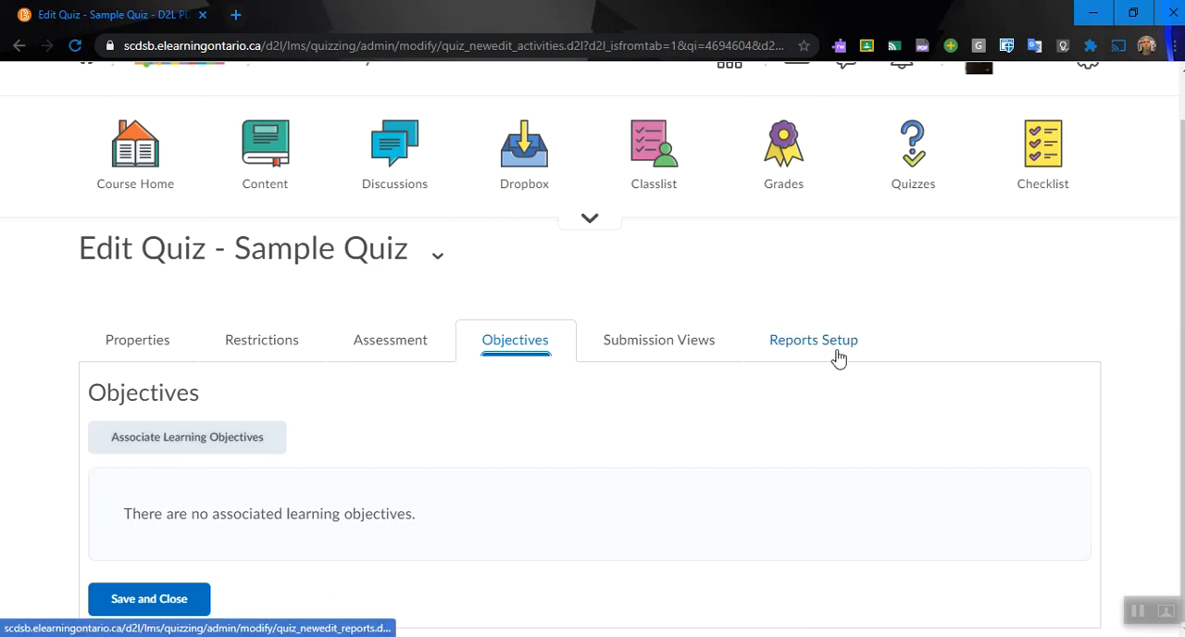
click(676, 348)
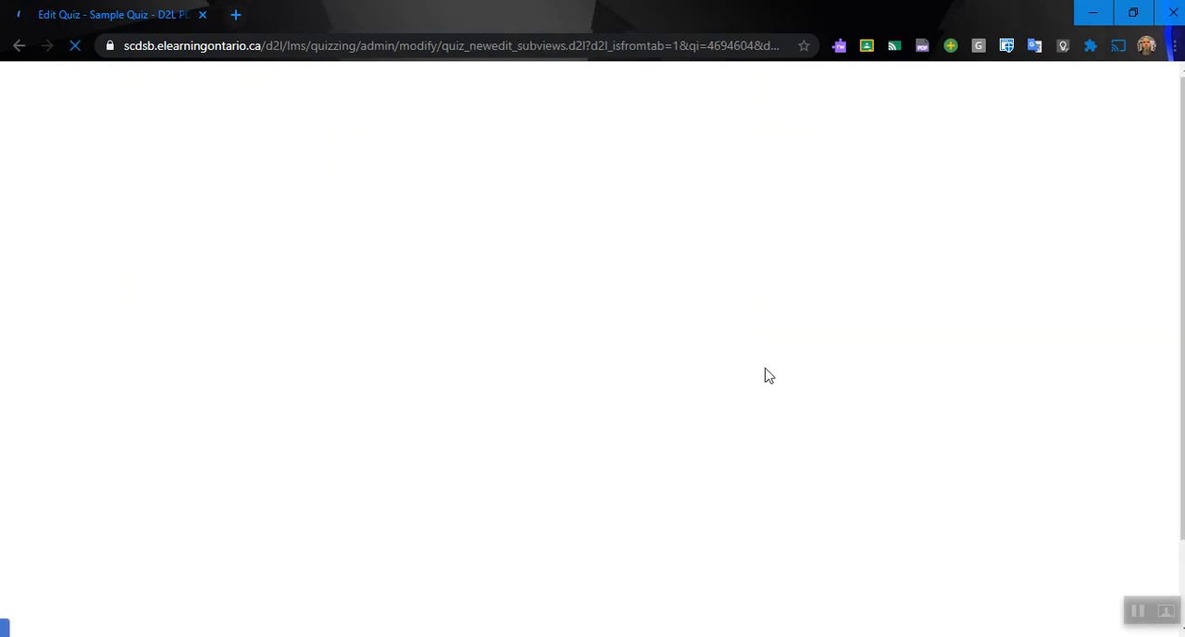
scroll(764, 375, down, 2)
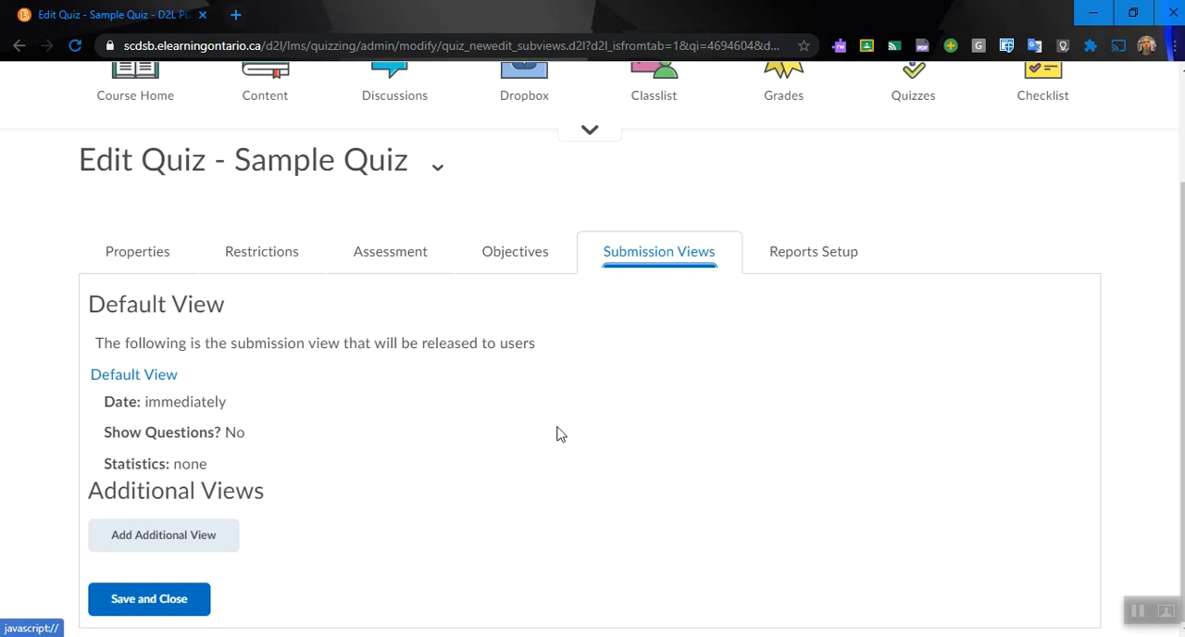
Step: Add an additional submission view and name it "Sample Quiz"
click(185, 534)
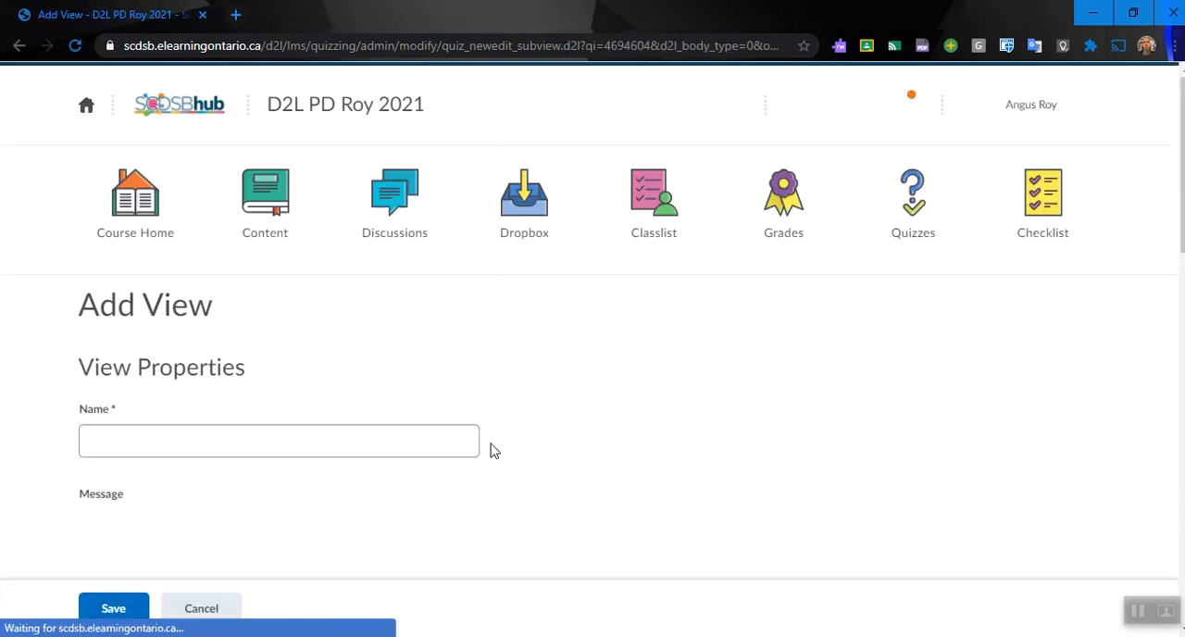
scroll(275, 373, down, 1)
click(249, 337)
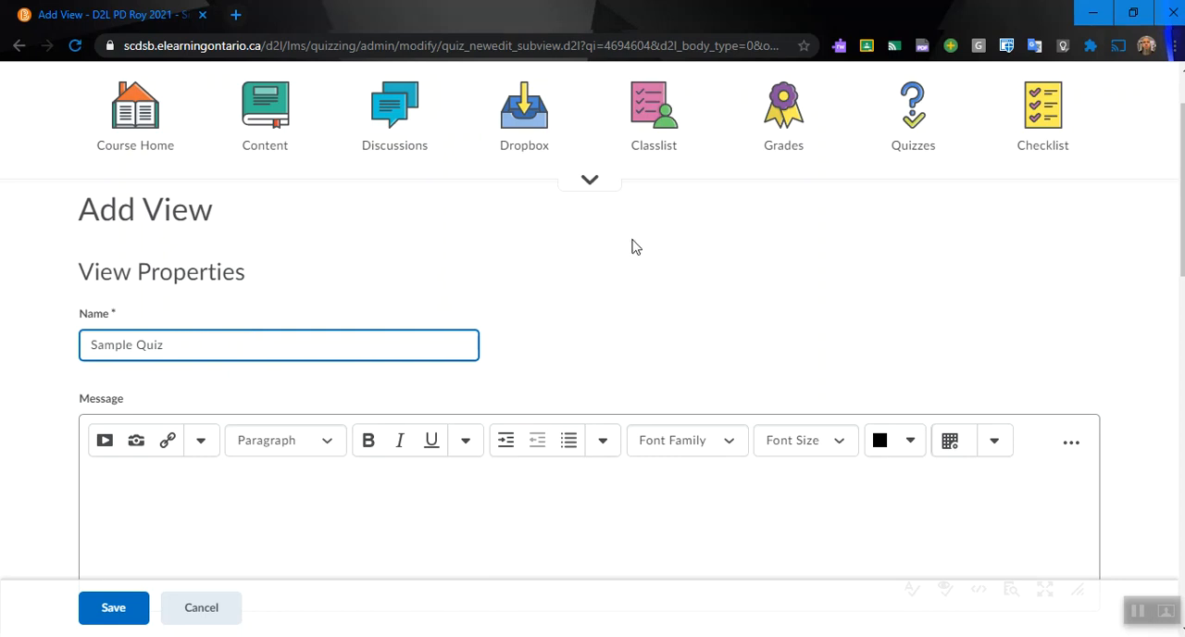
Step: Set the new view to show questions, try the display options, and choose all questions with user responses
scroll(781, 370, down, 4)
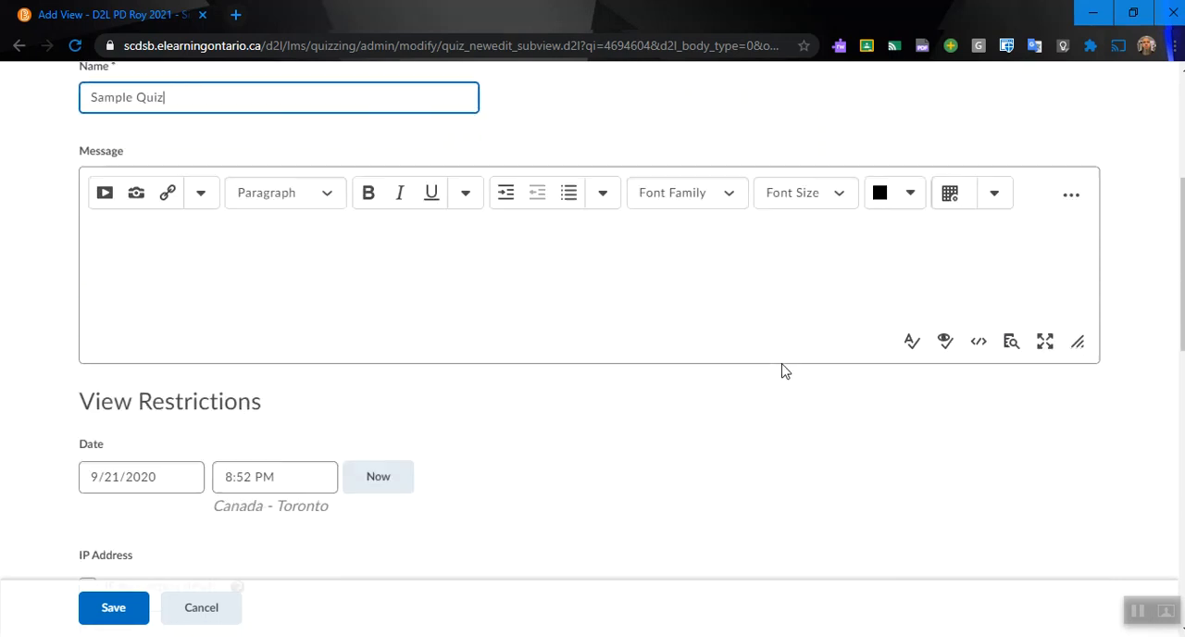
scroll(781, 370, down, 2)
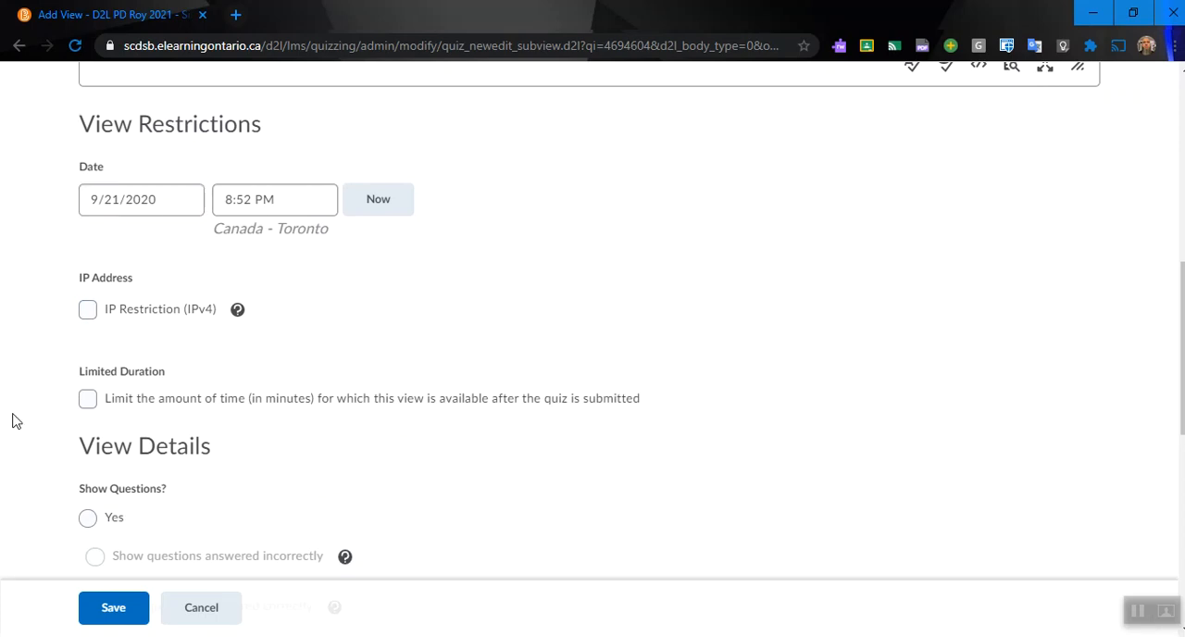
scroll(243, 367, down, 2)
scroll(238, 362, down, 2)
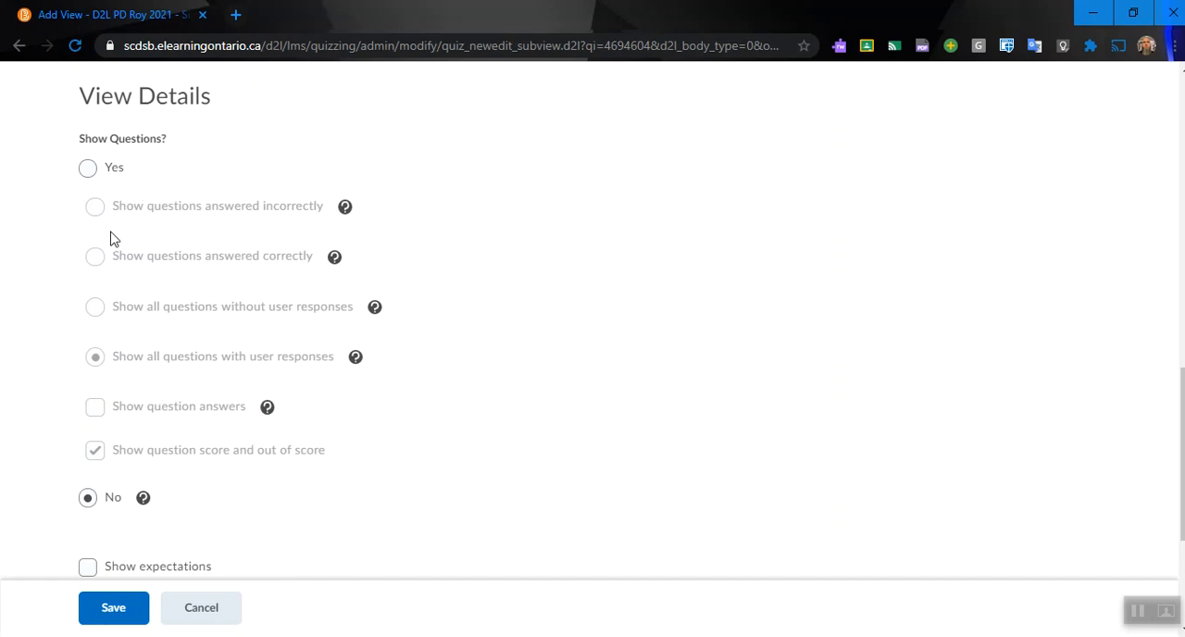
click(88, 171)
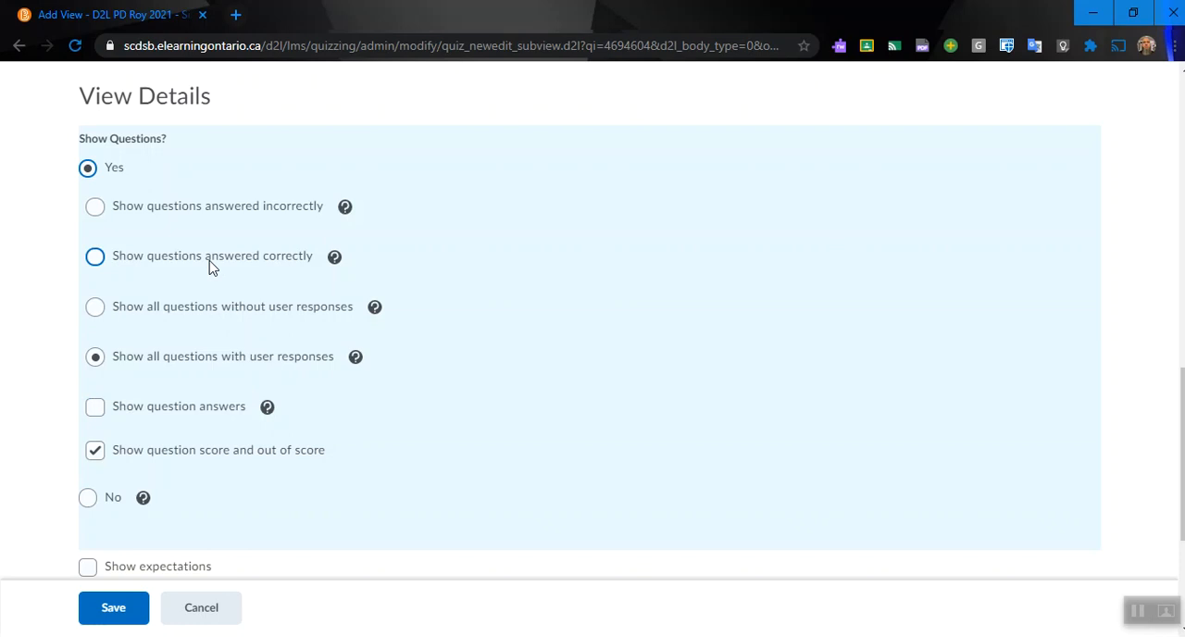
click(96, 210)
click(94, 257)
click(95, 307)
click(97, 359)
Step: Check the new submission view's properties and details, and save the view
scroll(566, 338, up, 6)
scroll(532, 291, up, 4)
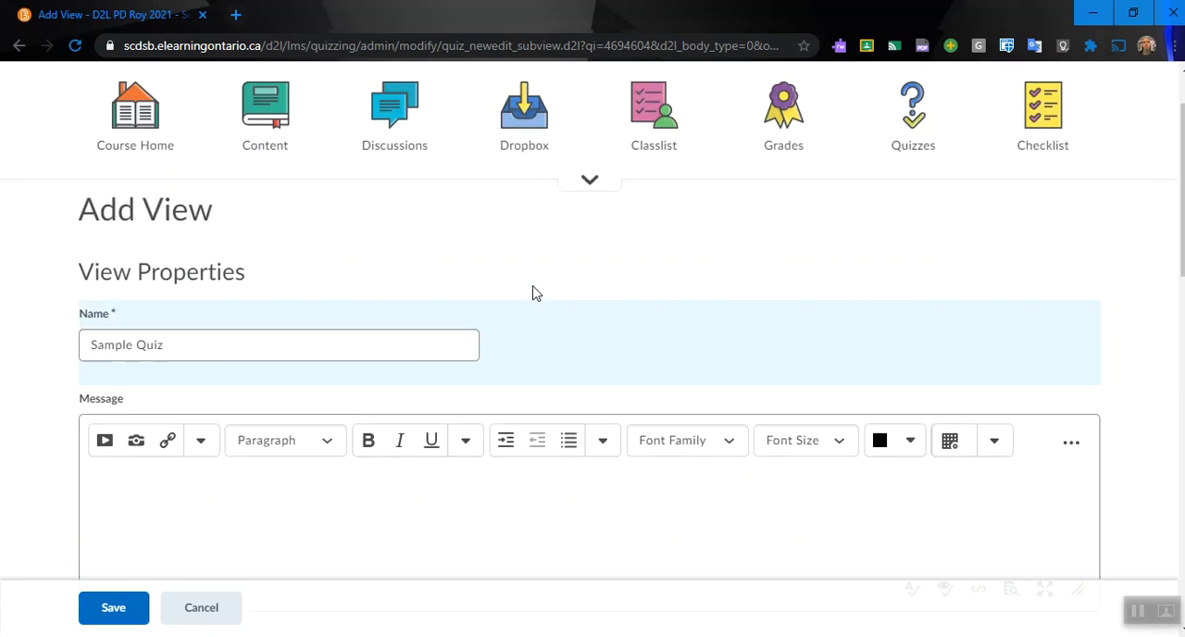
scroll(323, 331, down, 3)
scroll(324, 331, down, 10)
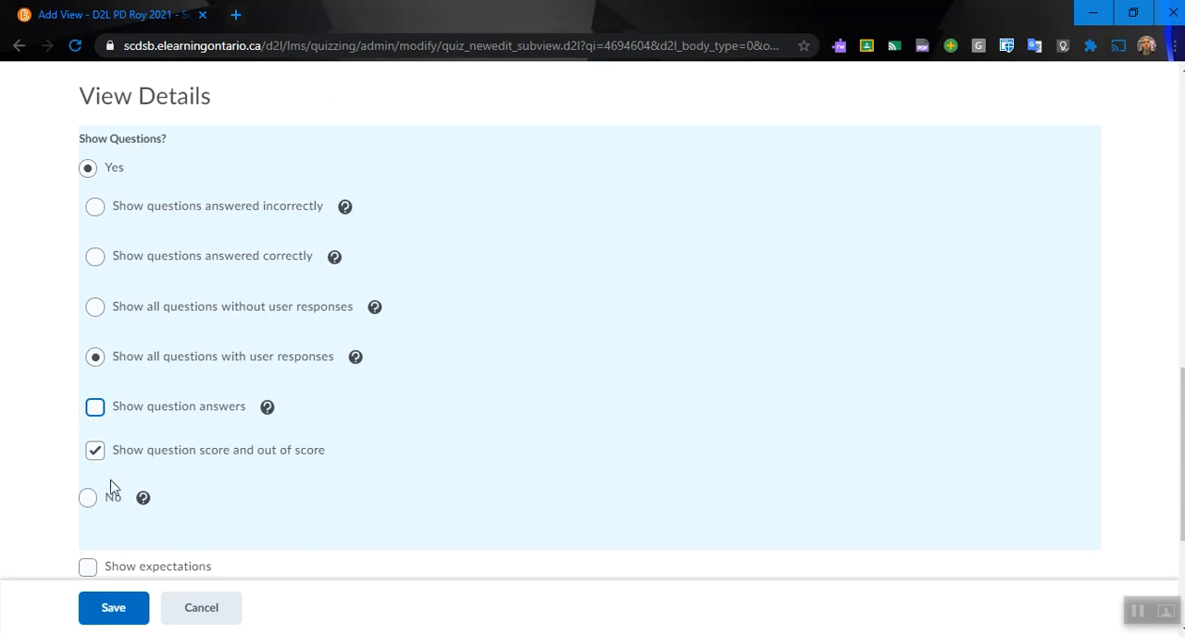
click(113, 608)
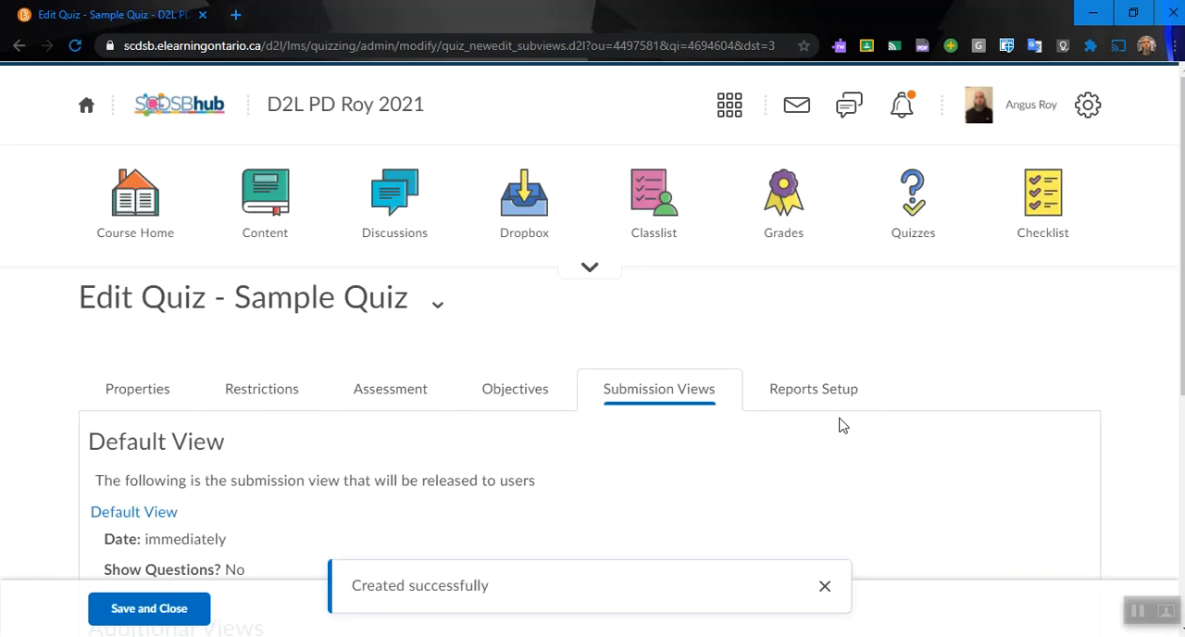
Step: Check the quiz's reports setup, and save and close the quiz
scroll(842, 423, down, 1)
click(837, 317)
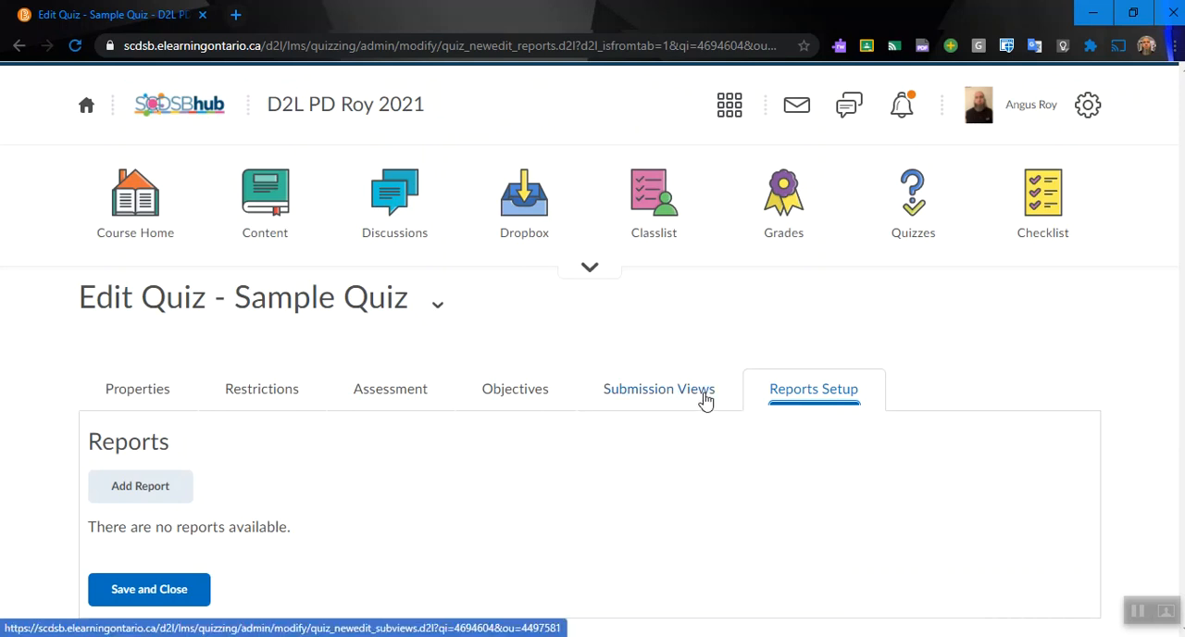
click(138, 600)
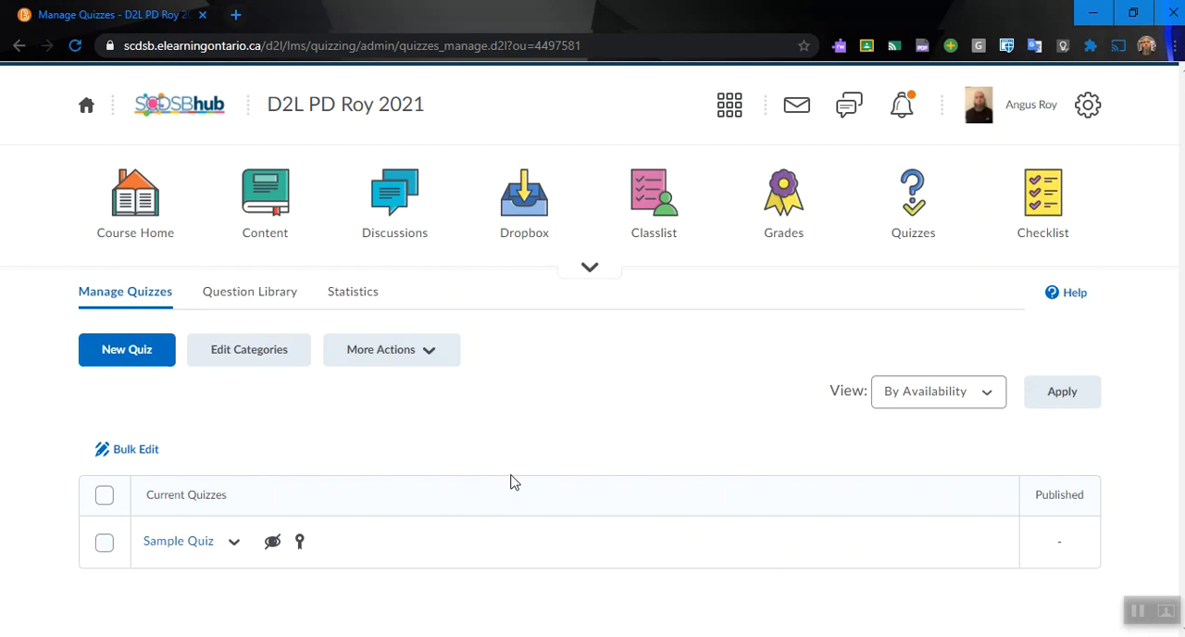
Step: Preview Sample Quiz, review its details and instructions, and start the preview attempt
click(234, 544)
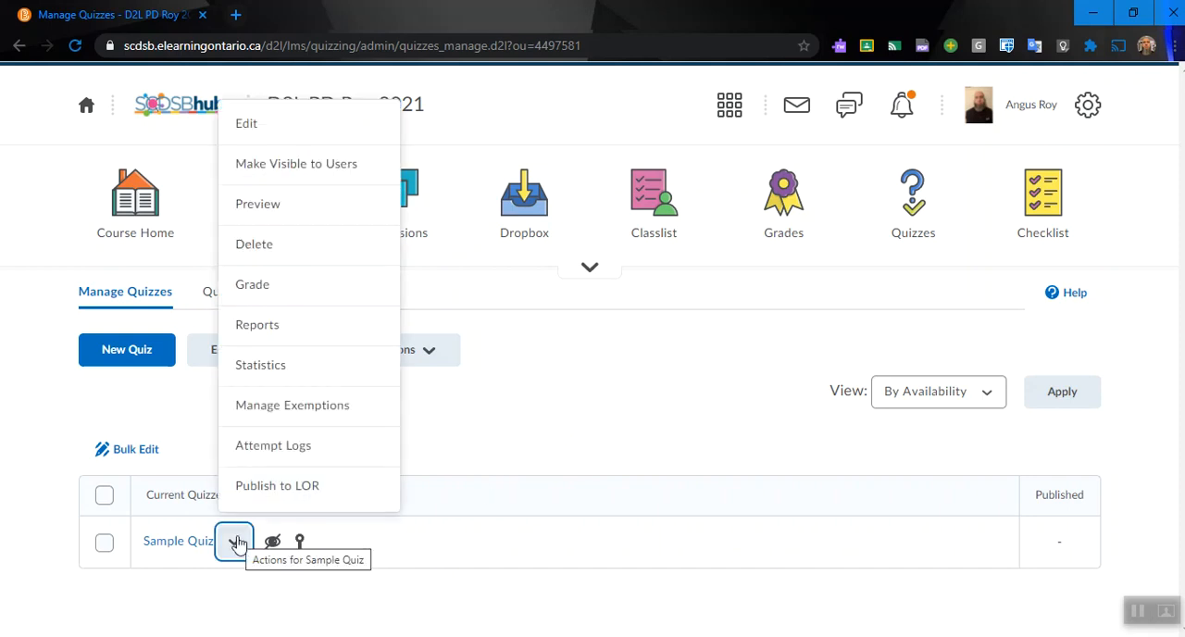
click(277, 203)
scroll(655, 394, down, 4)
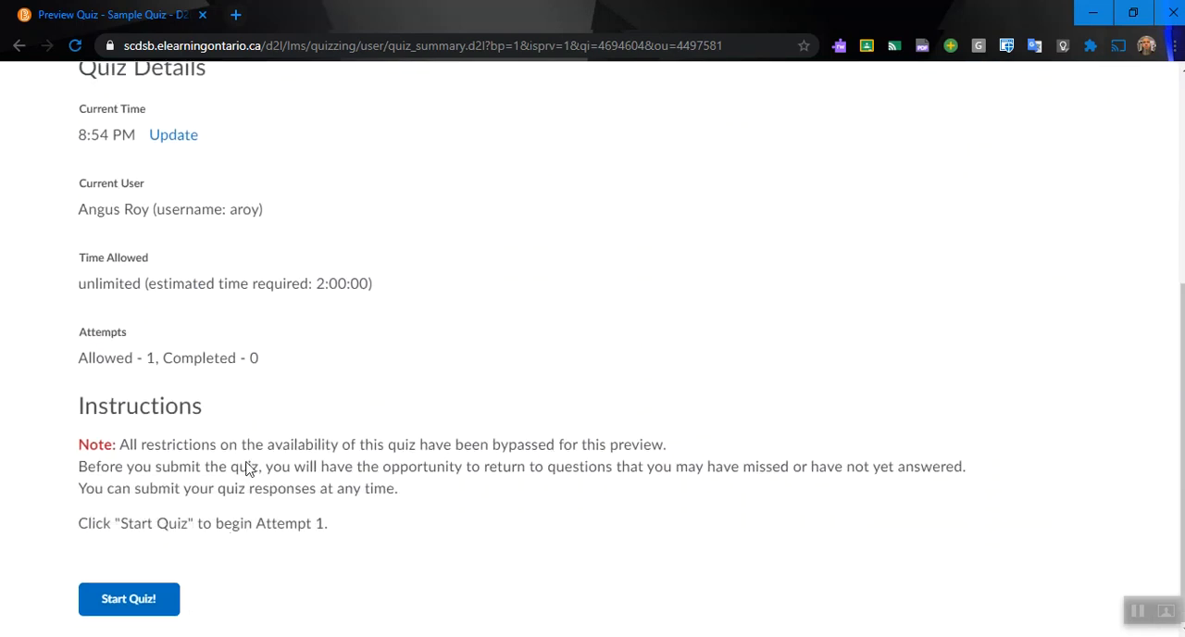
scroll(370, 343, up, 1)
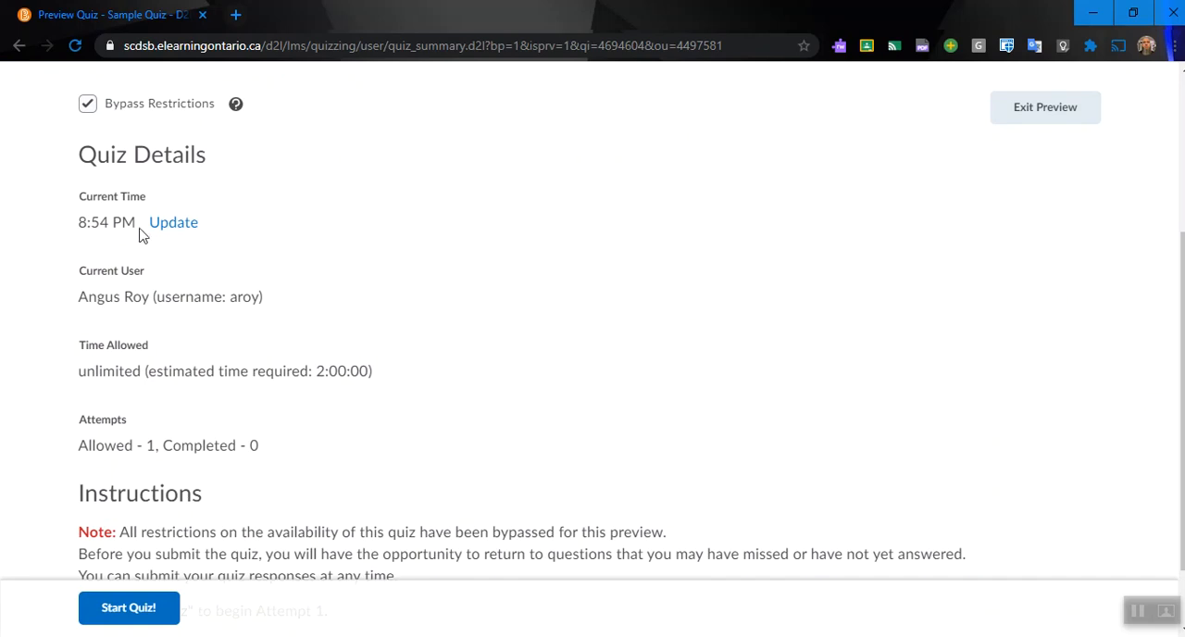
scroll(139, 238, down, 1)
click(135, 598)
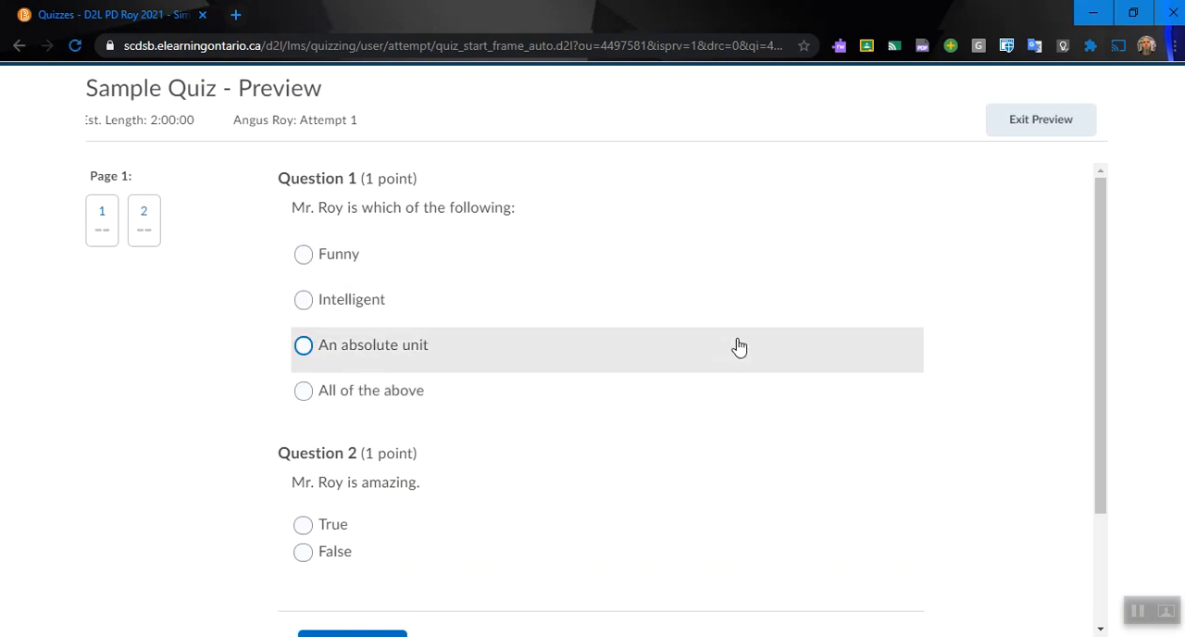
Step: Answer the preview questions with "All of the above" and True, proceed to the submission confirmation, and exit the preview without submitting
scroll(768, 333, down, 2)
scroll(778, 328, up, 1)
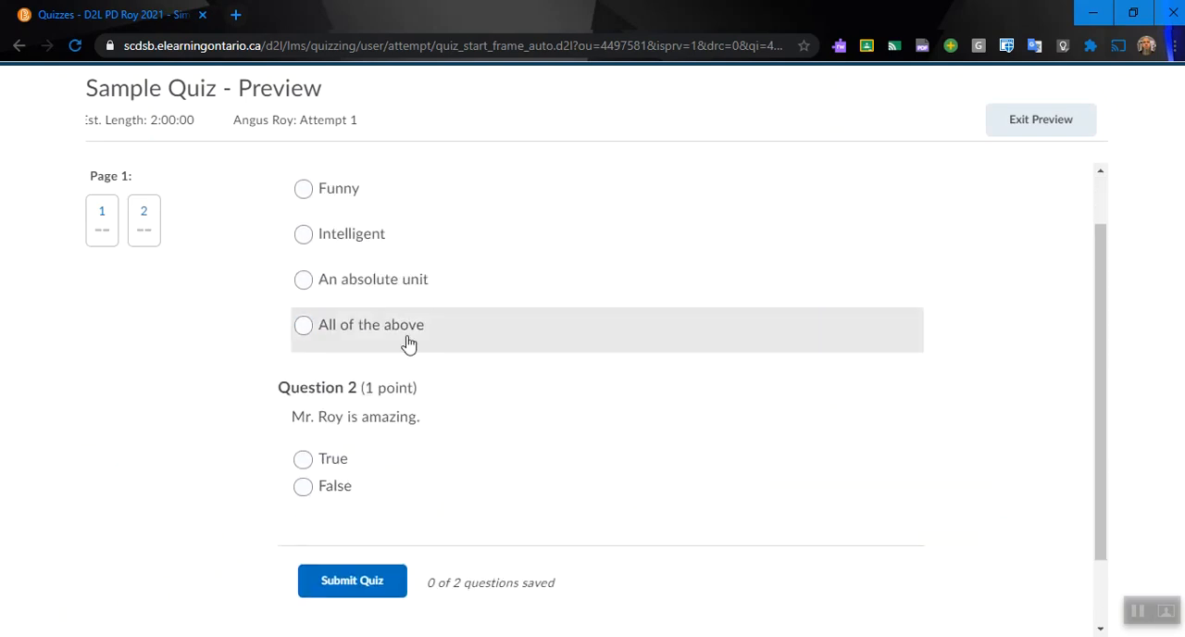
click(303, 325)
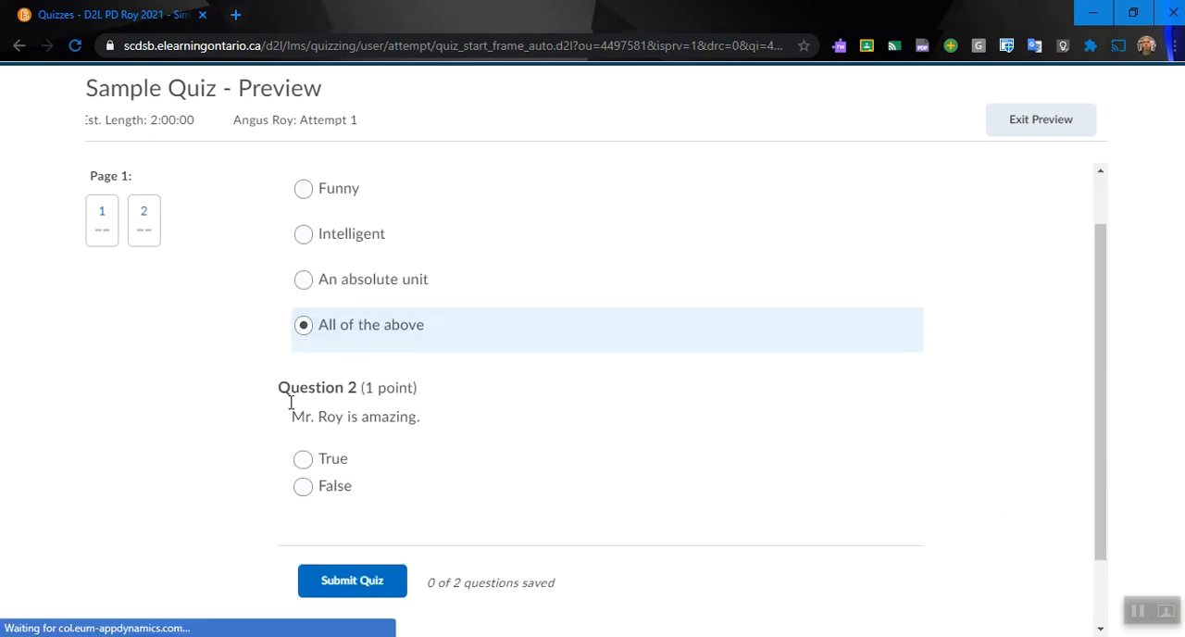
click(302, 459)
click(375, 581)
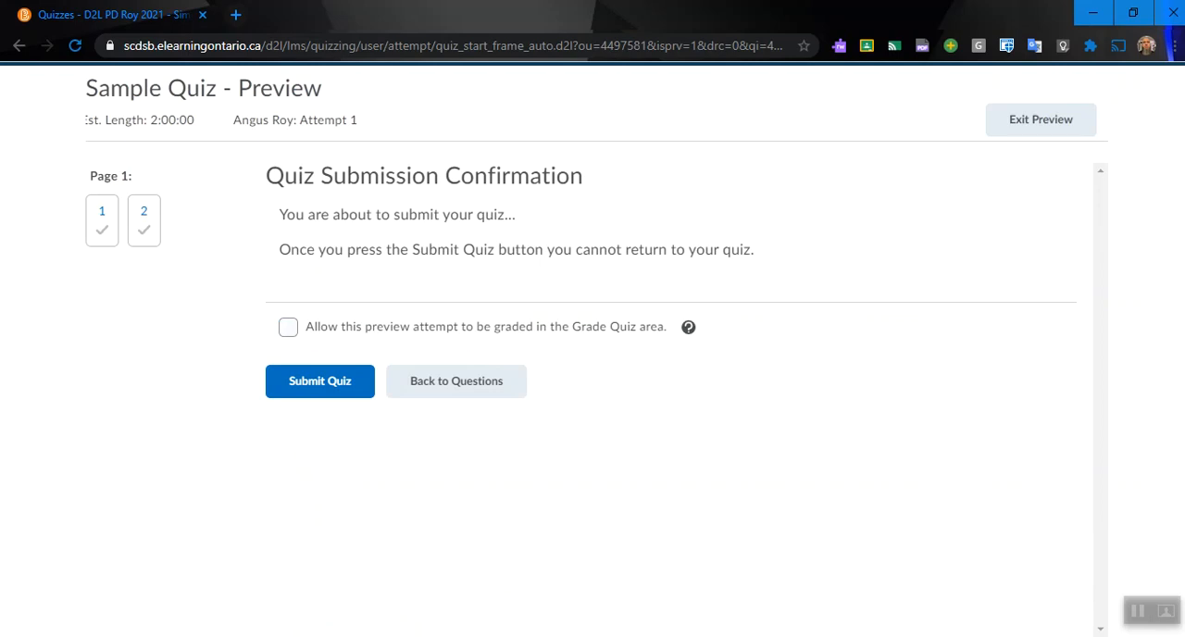
click(1058, 128)
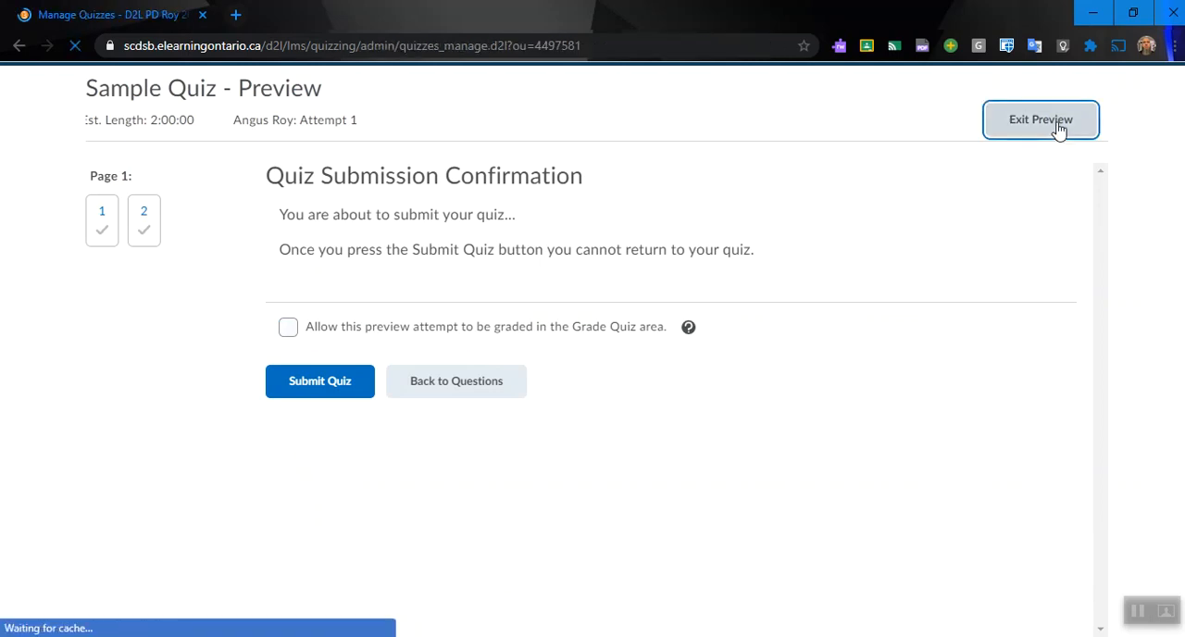